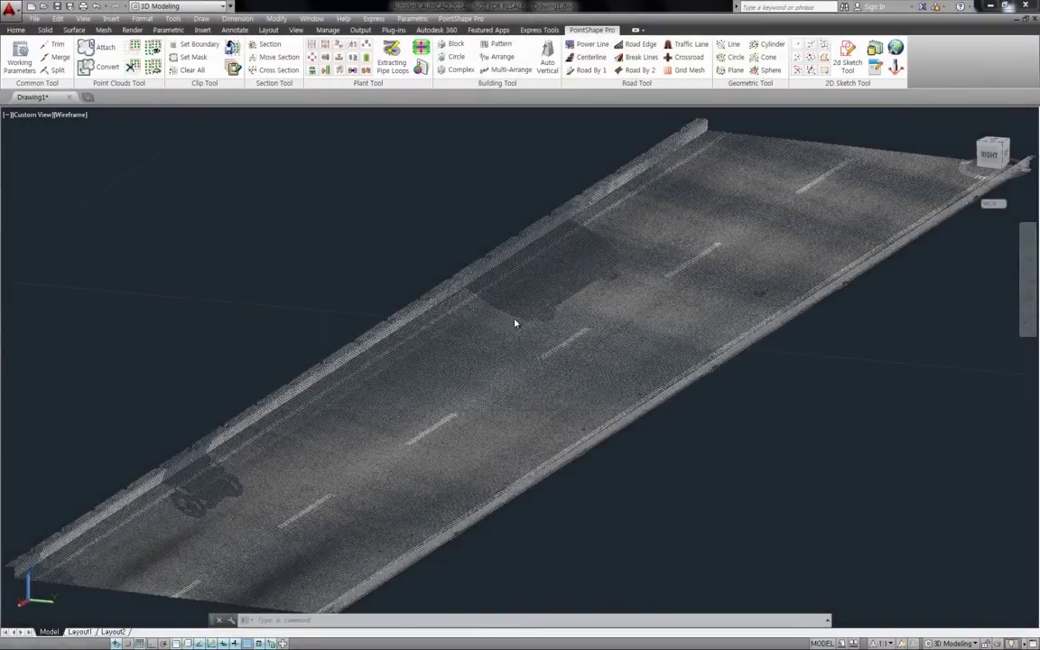
Start automatic road edge extraction and place the starting edge seed points and an end point.
left_click(639, 44)
left_click(956, 571)
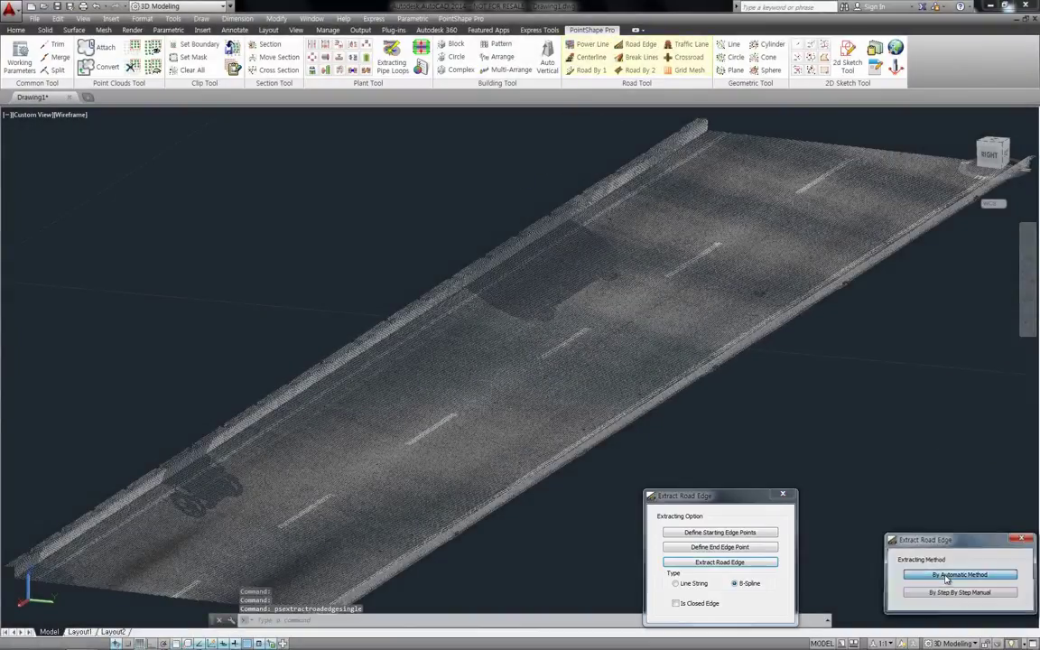
left_click(722, 529)
scroll(351, 488, "up", 5)
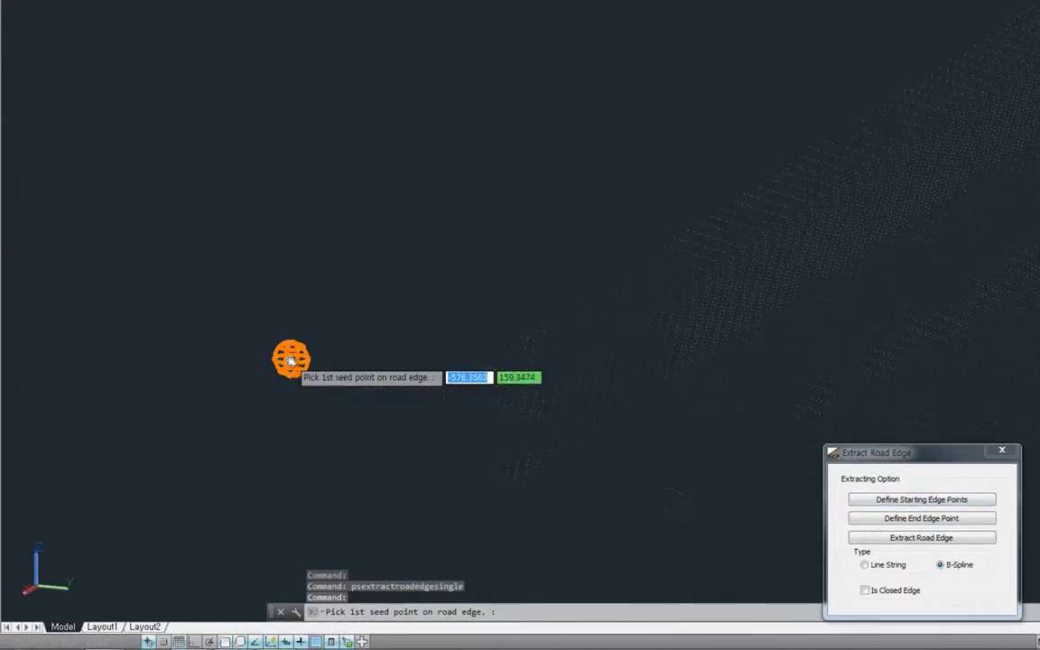
left_click(501, 408)
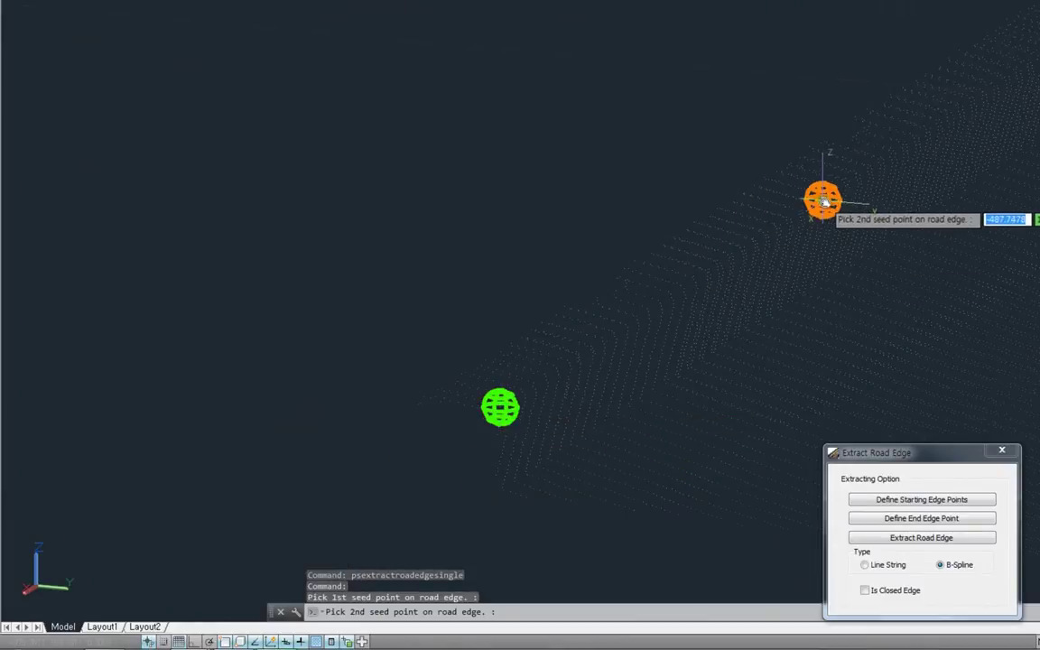
left_click(822, 201)
left_click(696, 244)
left_click(758, 272)
scroll(804, 292, "down", 5)
left_click(921, 518)
scroll(645, 350, "up", 5)
left_click(645, 350)
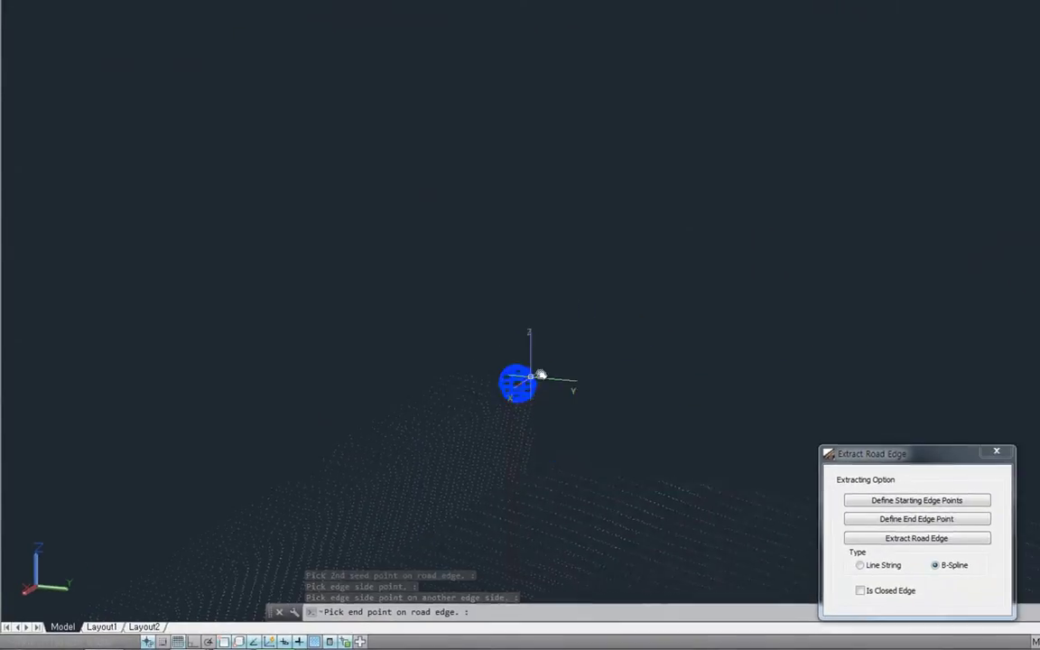
Redefine the starting edge points and far end point, then extract the road edge.
scroll(586, 279, "up", 2)
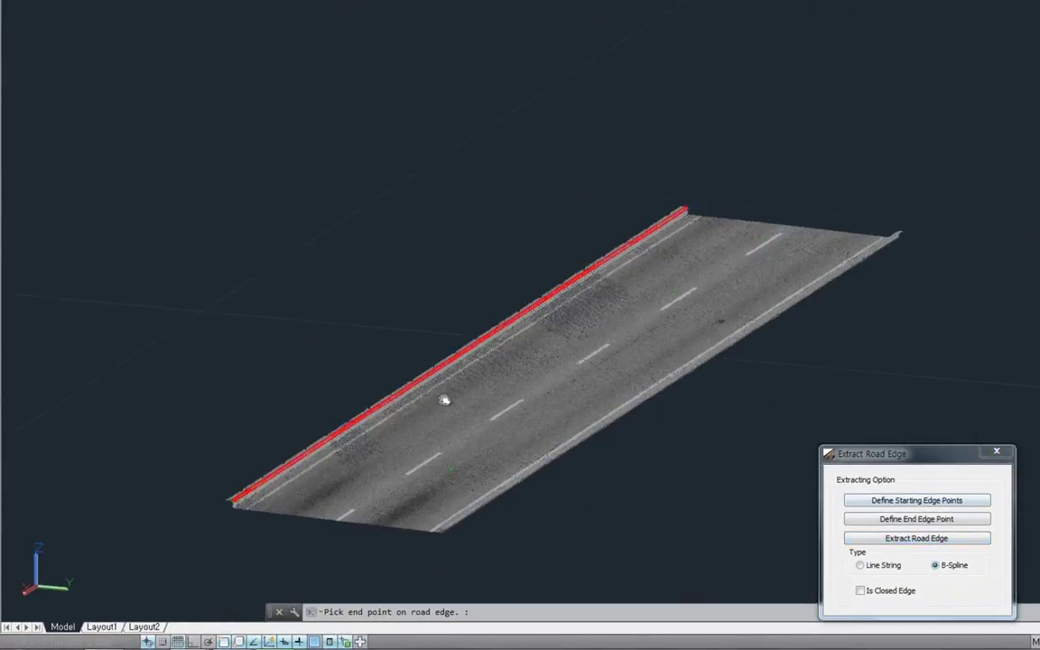
middle_click_drag(409, 442, 360, 406, "shift")
scroll(325, 415, "up", 5)
left_click(896, 505)
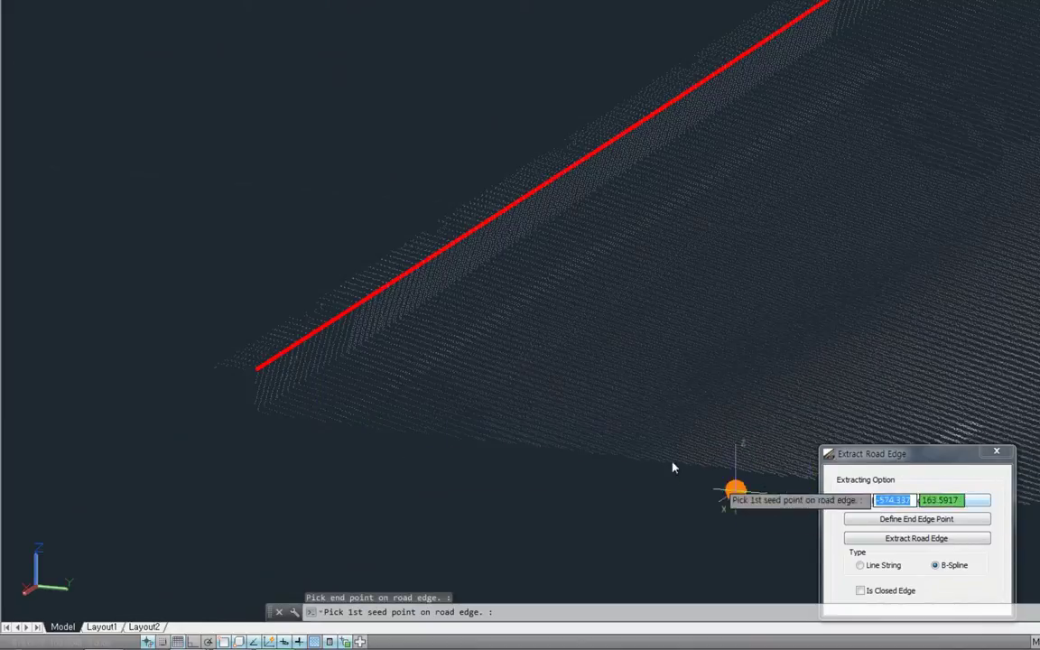
left_click(262, 412)
left_click(396, 323)
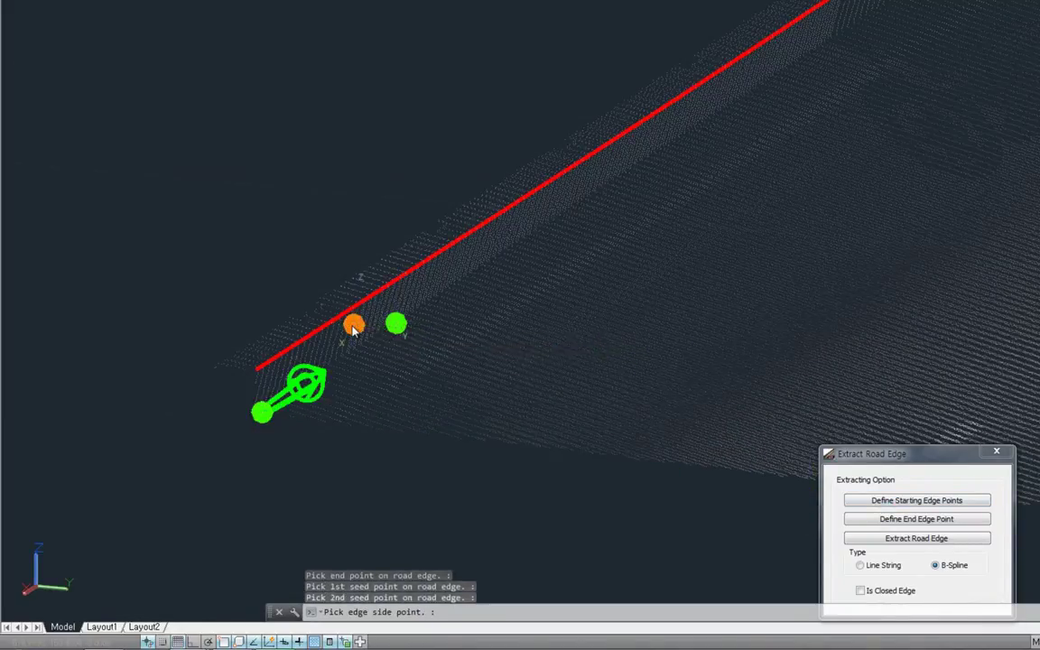
left_click(354, 324)
left_click(896, 520)
left_click(664, 285)
scroll(540, 485, "down", 3)
scroll(540, 485, "down", 3)
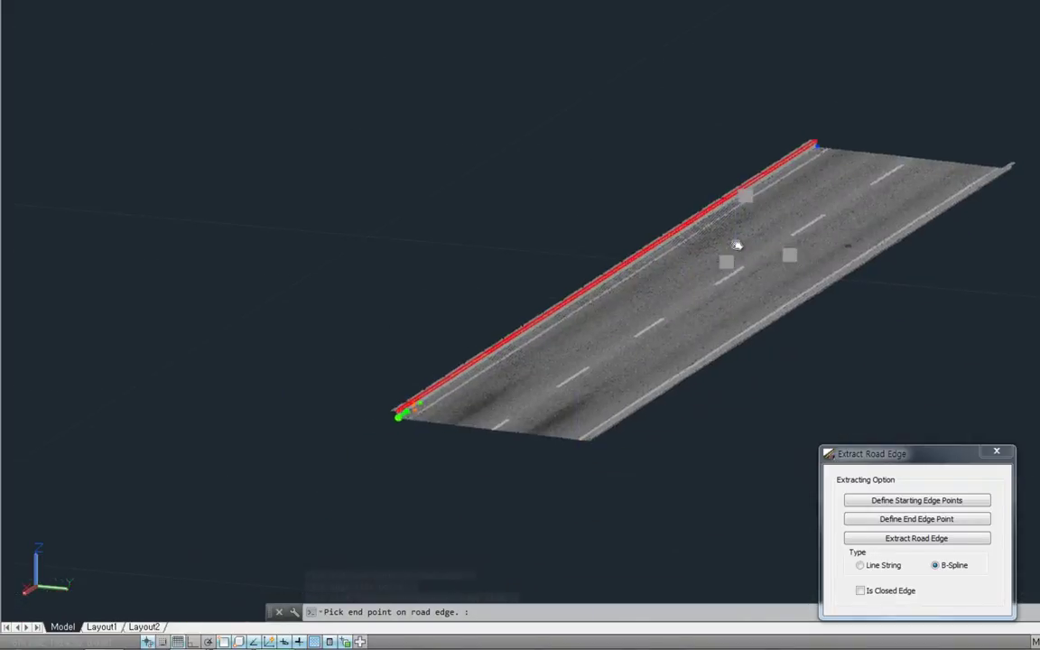
left_click(914, 538)
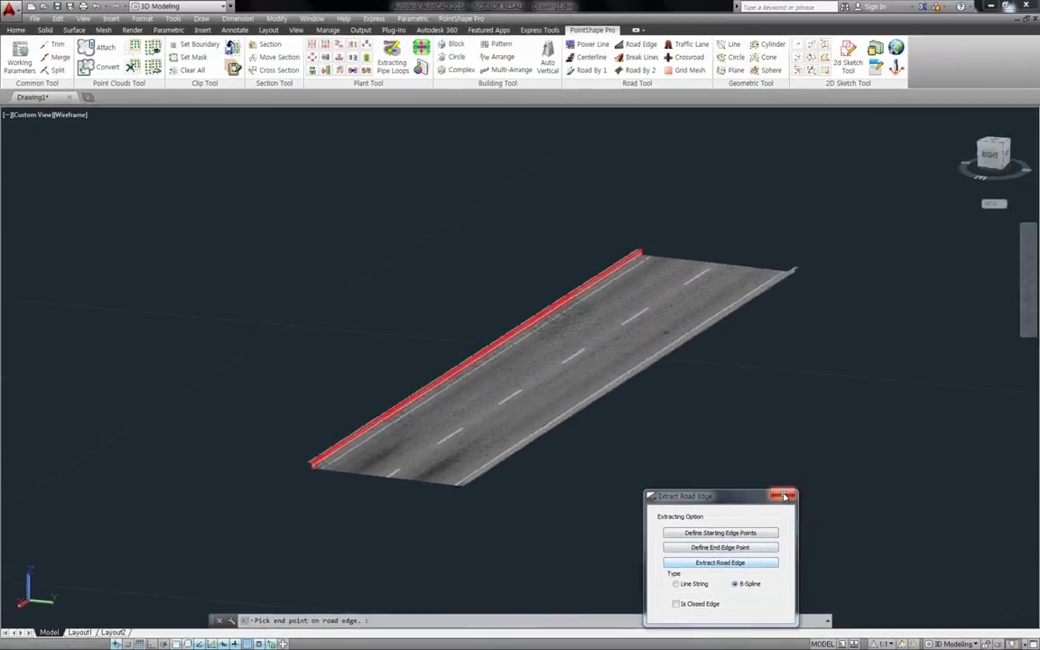
Trace the upper lane line automatically from two seed points.
left_click_drag(409, 454, 446, 431)
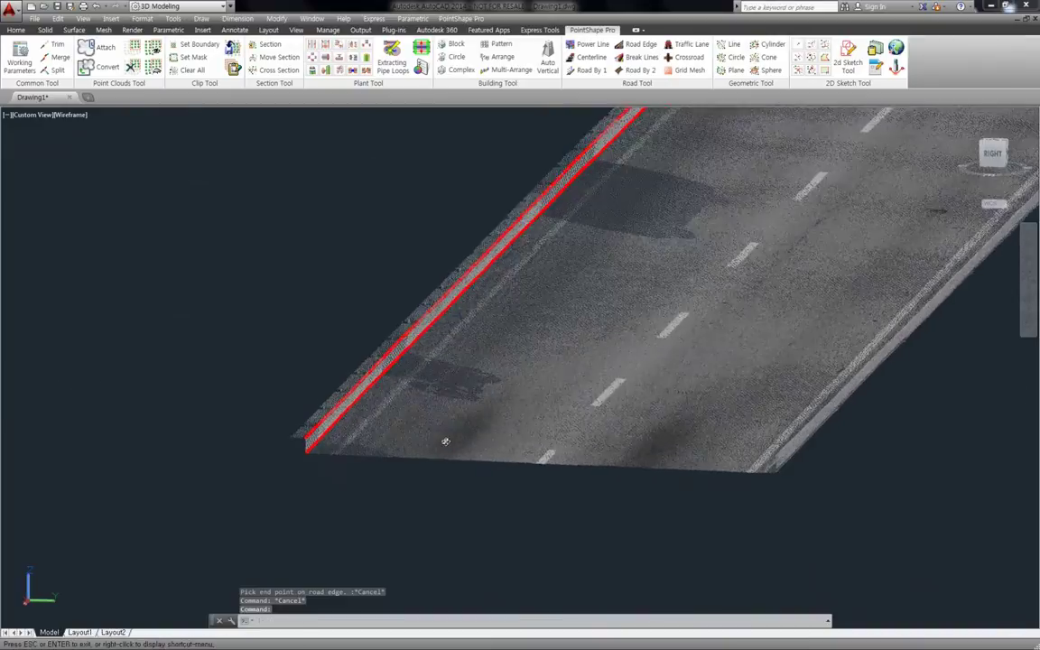
middle_click_drag(446, 432, 442, 432, "shift")
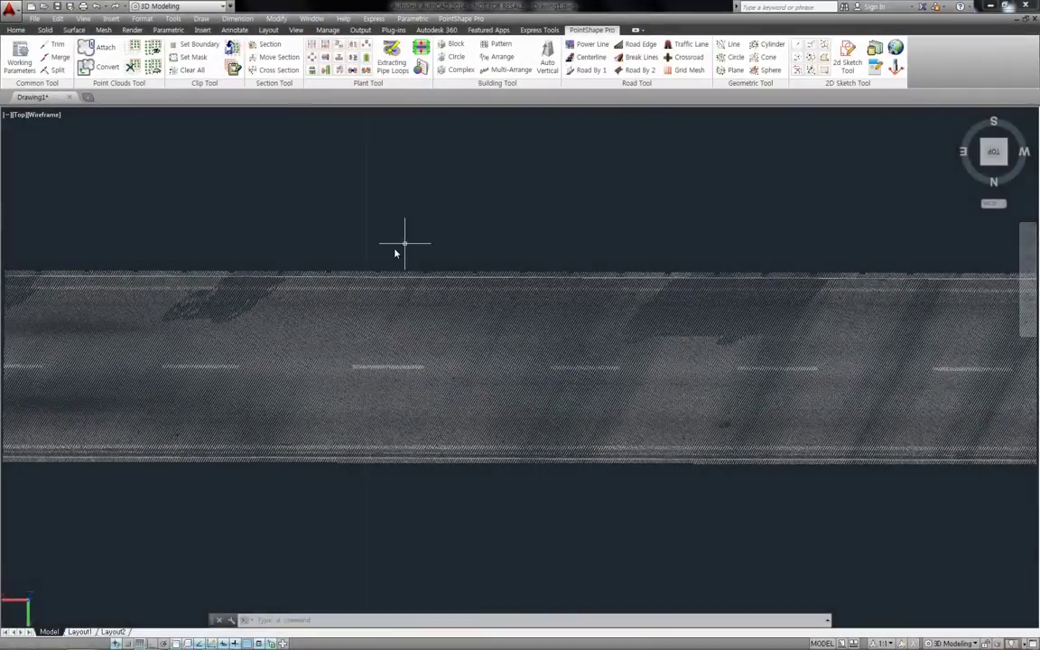
scroll(653, 223, "up", 2)
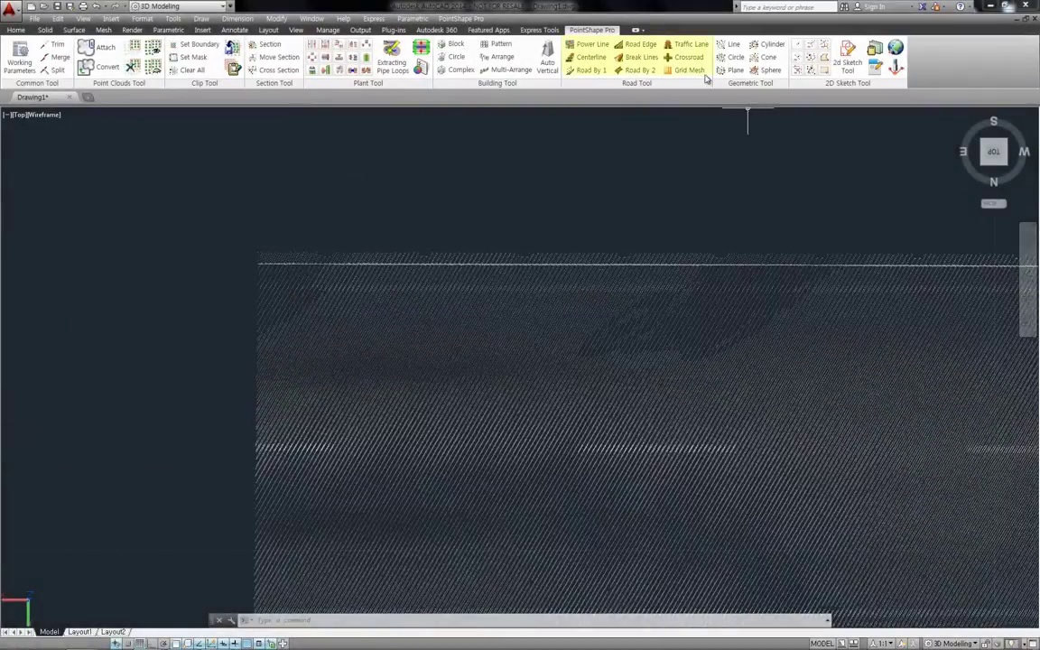
left_click(679, 45)
left_click(958, 556)
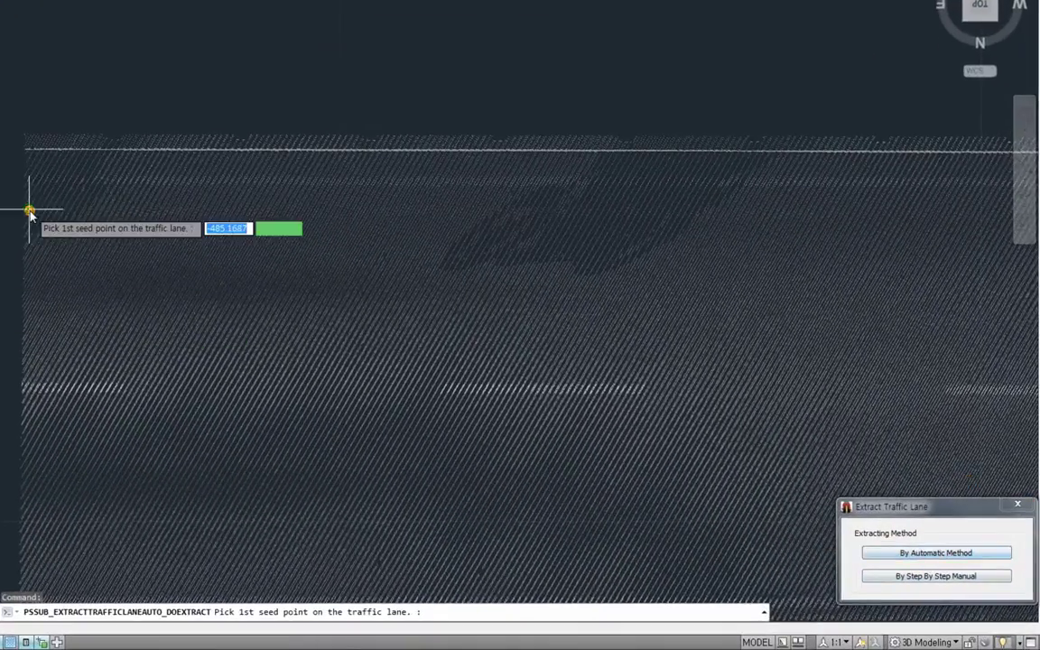
left_click(27, 180)
left_click(309, 186)
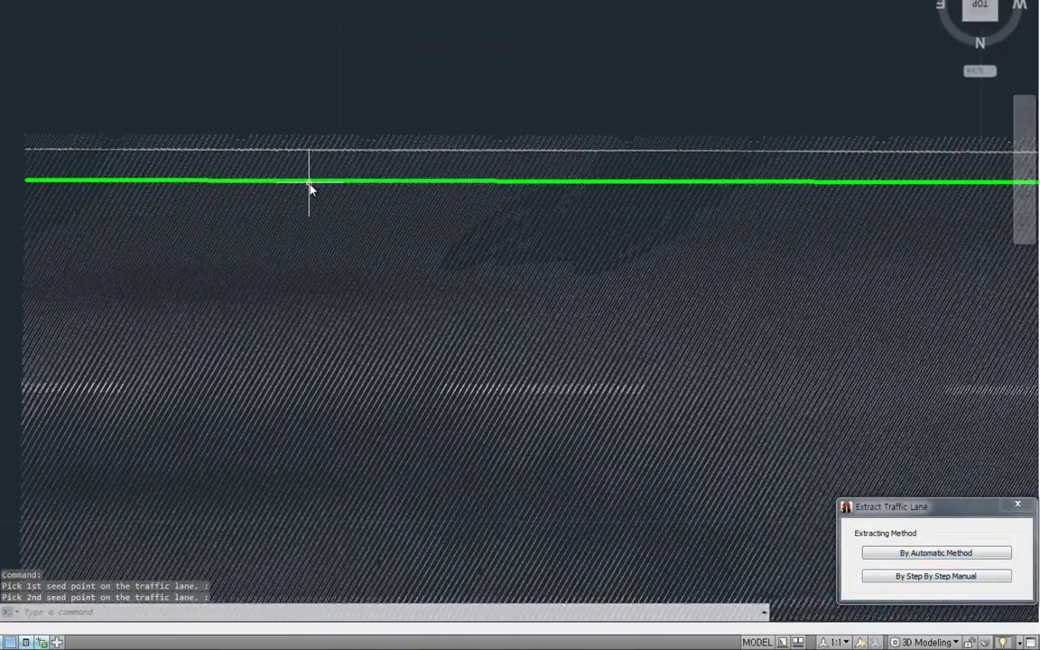
Trace the middle and bottom lane lines with two seed points each.
left_click(910, 562)
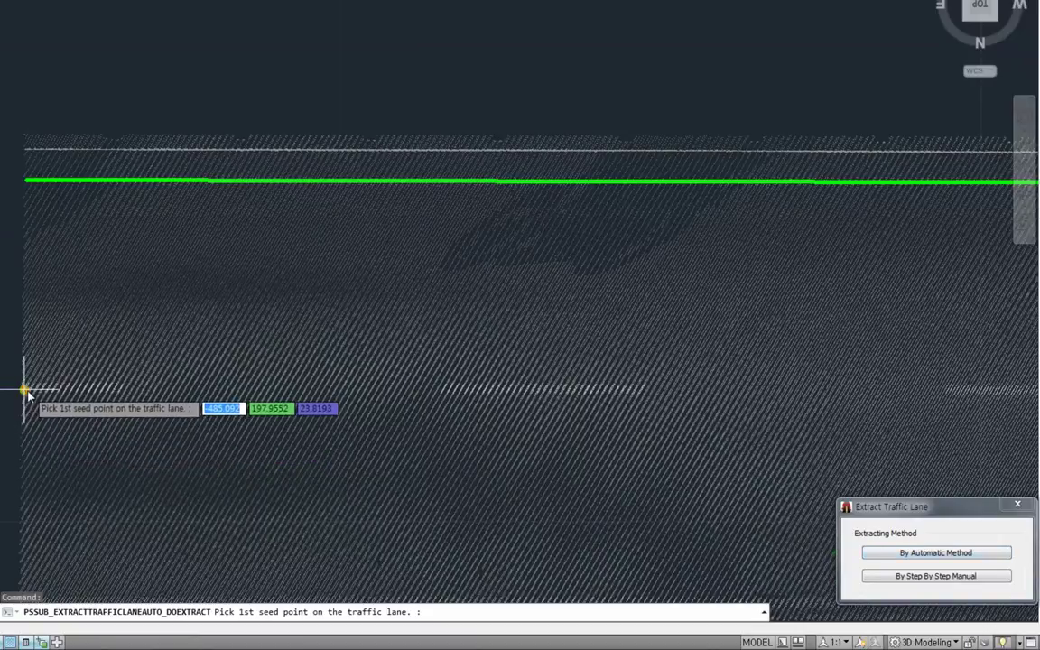
left_click(25, 390)
left_click(511, 390)
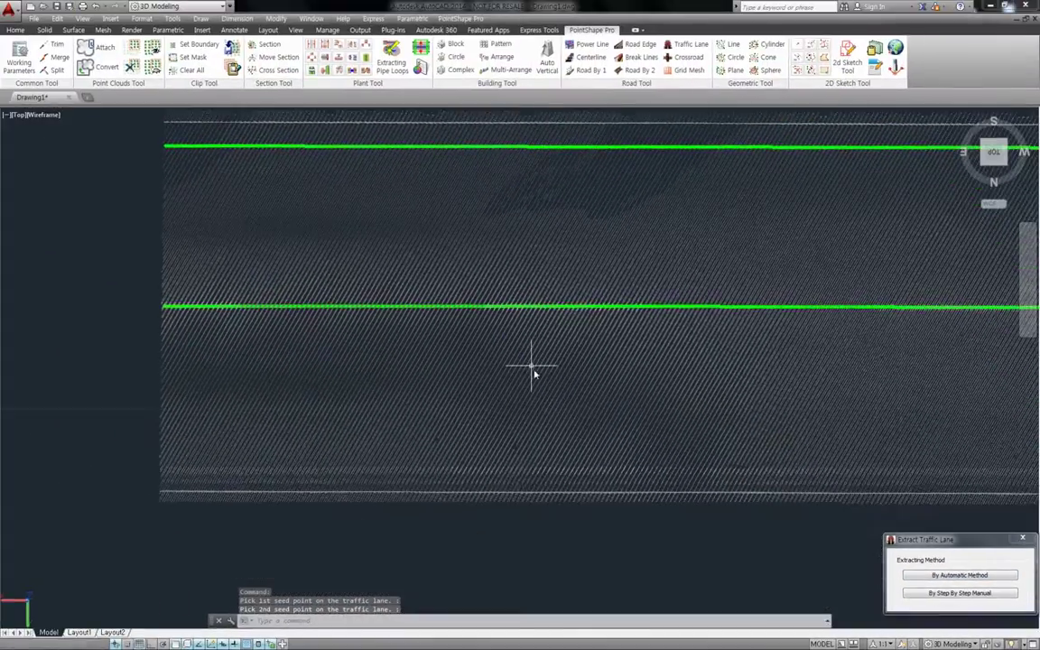
left_click(159, 470)
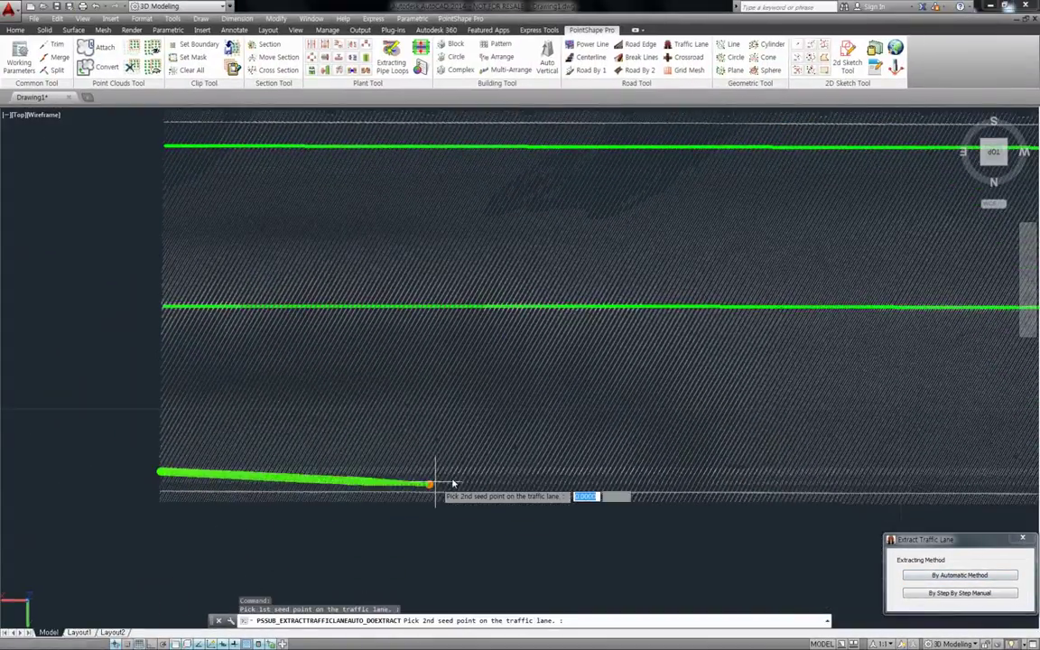
left_click(462, 476)
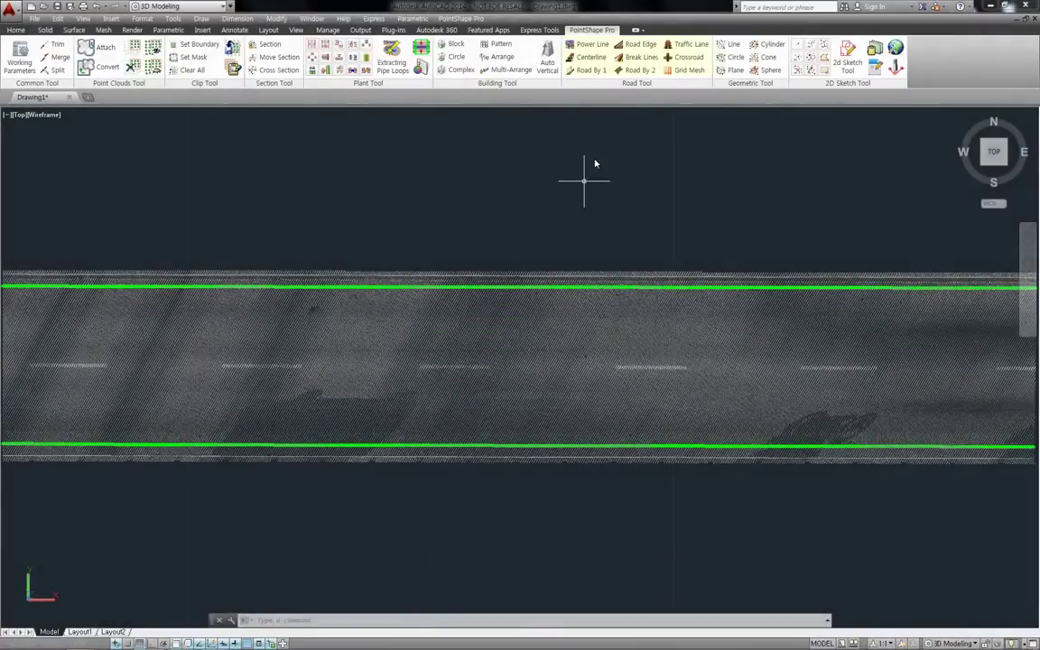
Build the centerline from the lower and upper lane polylines and tilt into perspective.
left_click(588, 57)
left_click(524, 448)
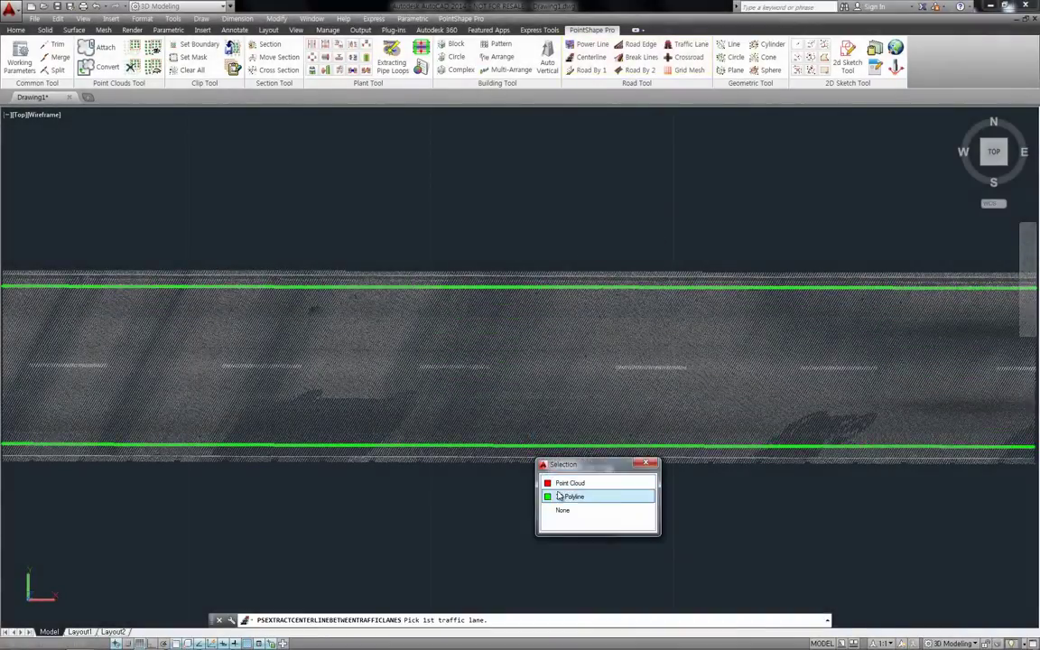
left_click(566, 493)
left_click(530, 288)
left_click(564, 341)
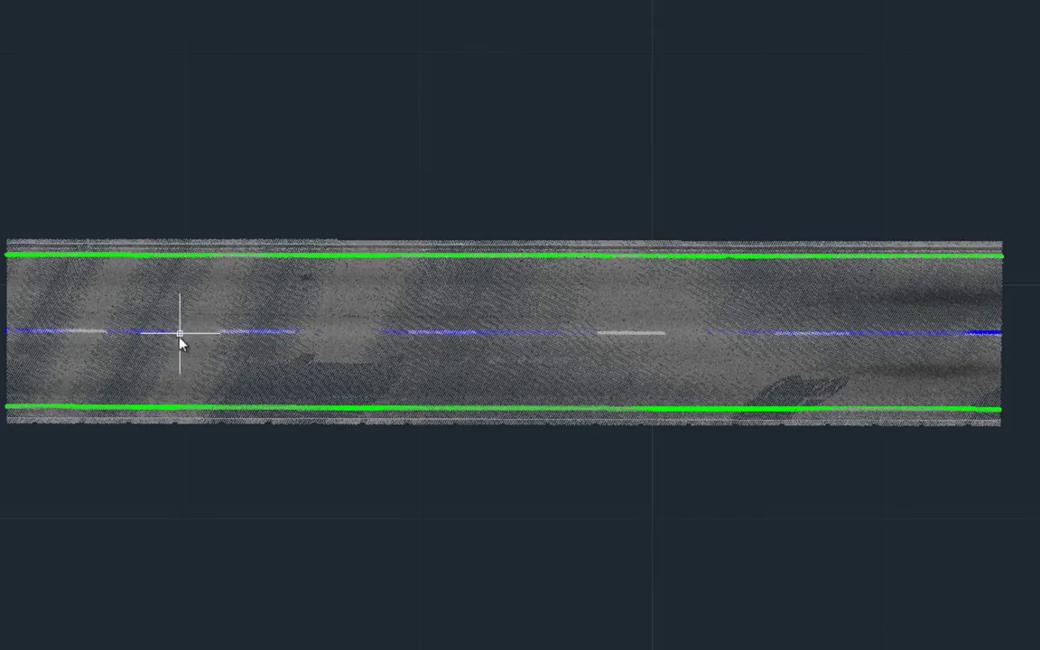
mouse_move(179, 334)
middle_mouse_down("shift")
mouse_move(432, 97)
mouse_move(385, 71)
middle_mouse_up("shift")
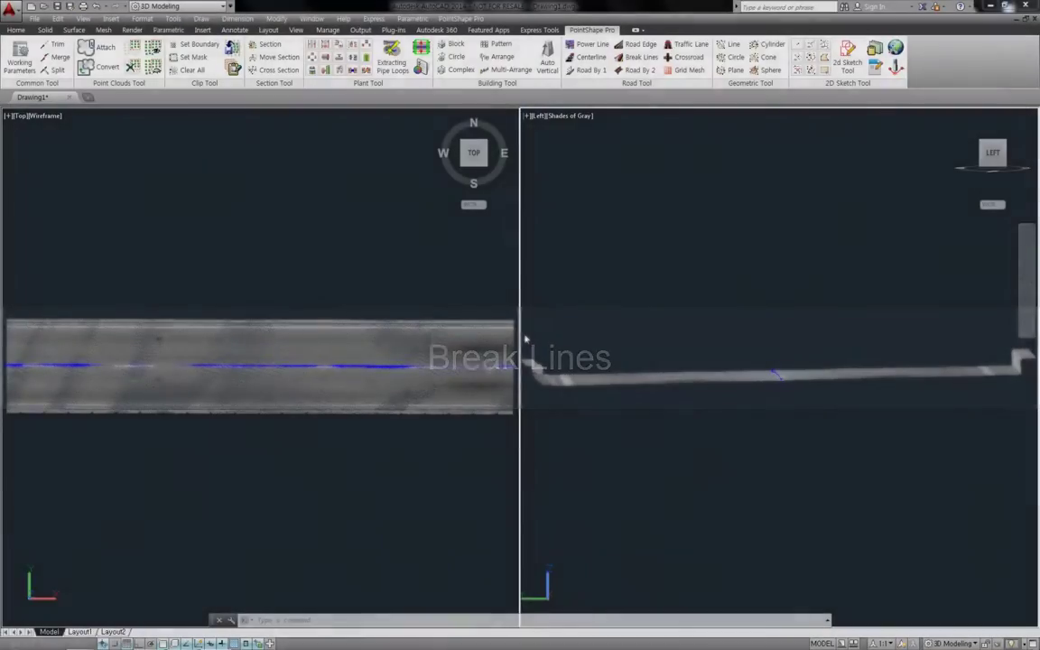
Start break-line extraction using the blue centerline's 3D polyline as the path.
left_click(641, 58)
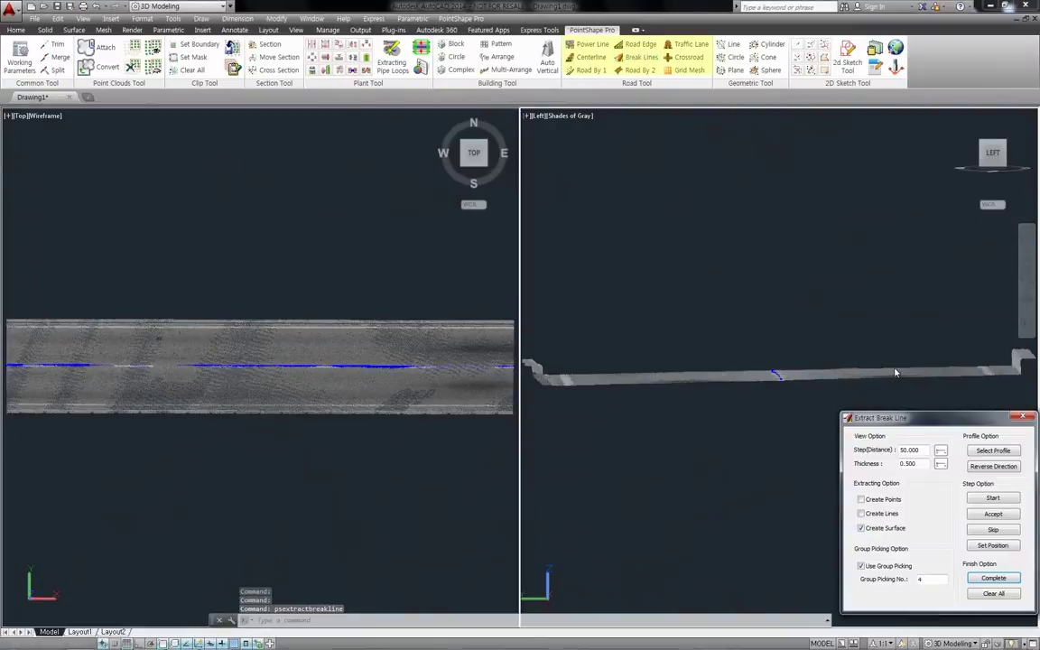
left_click(990, 452)
left_click(257, 365)
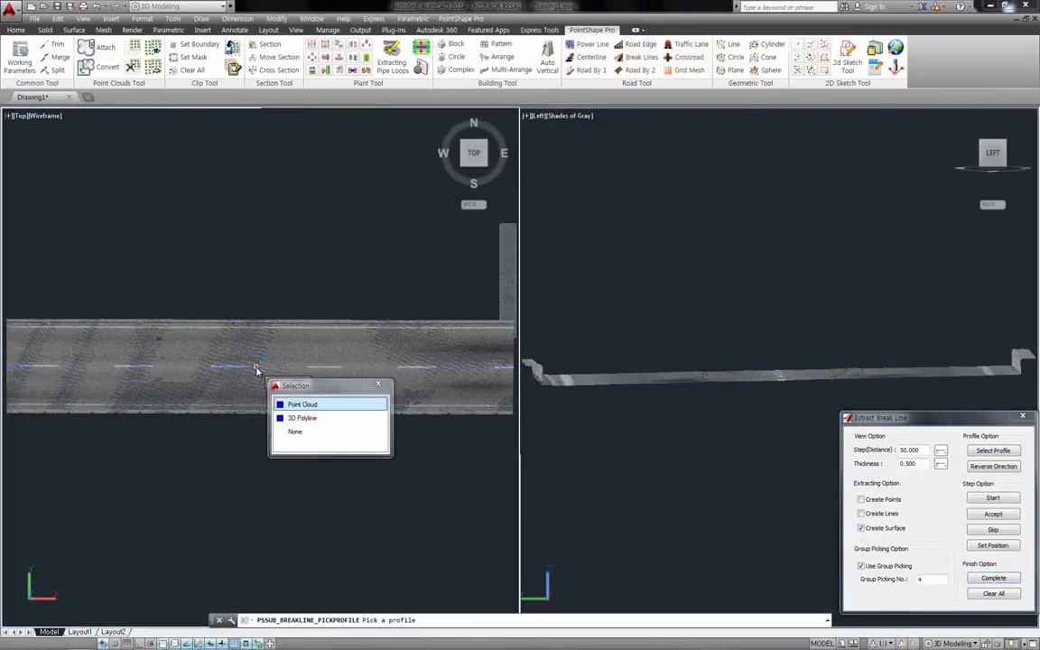
left_click(302, 419)
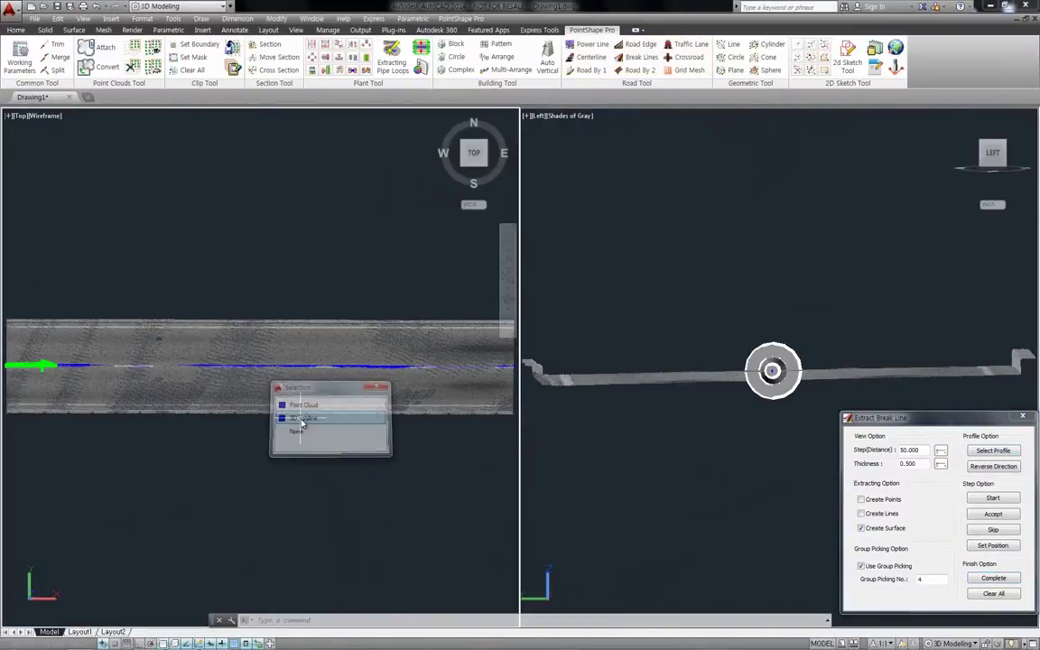
Mark the upper and lower cross-section profile corners and complete the break-line surface.
left_click(977, 500)
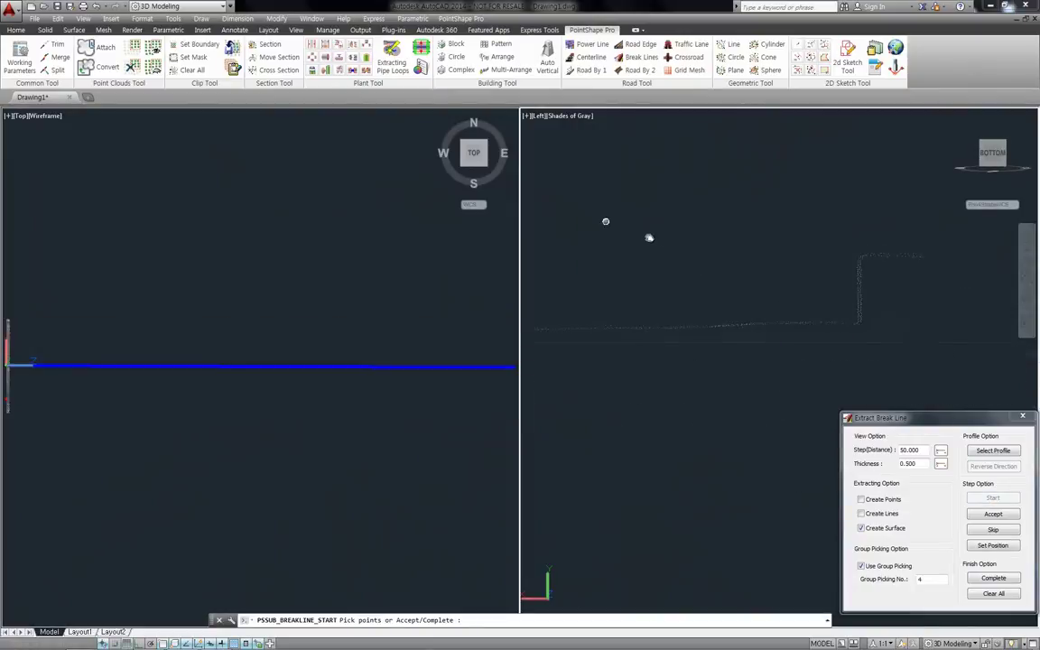
left_click(824, 245)
left_click(824, 309)
scroll(734, 357, "down", 3)
scroll(638, 366, "up", 2)
scroll(686, 362, "up", 2)
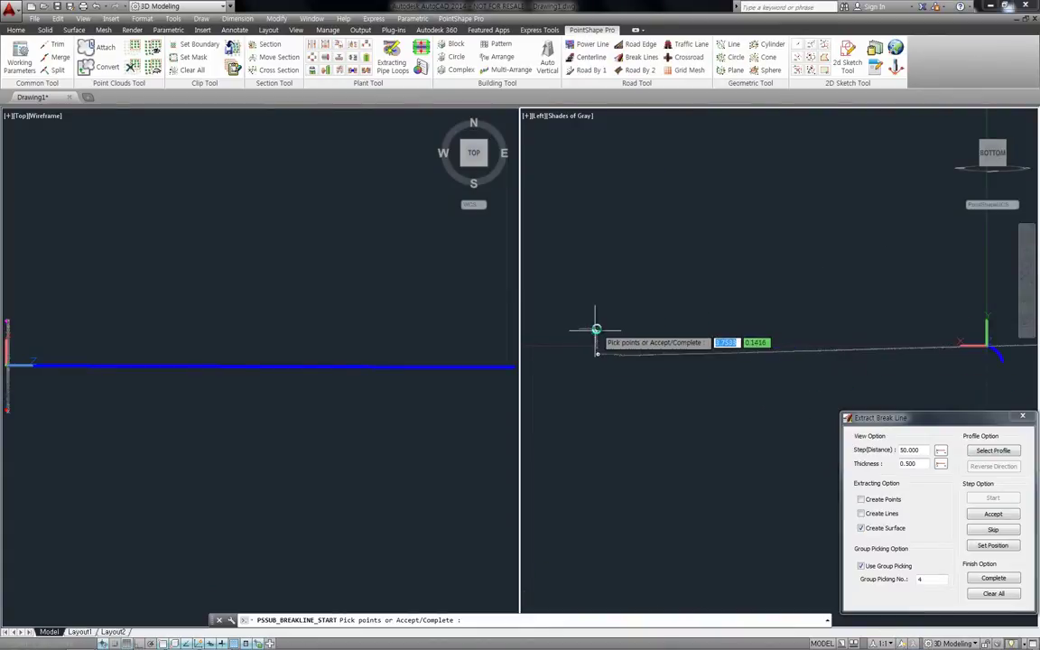
middle_click_drag(860, 317, 696, 337)
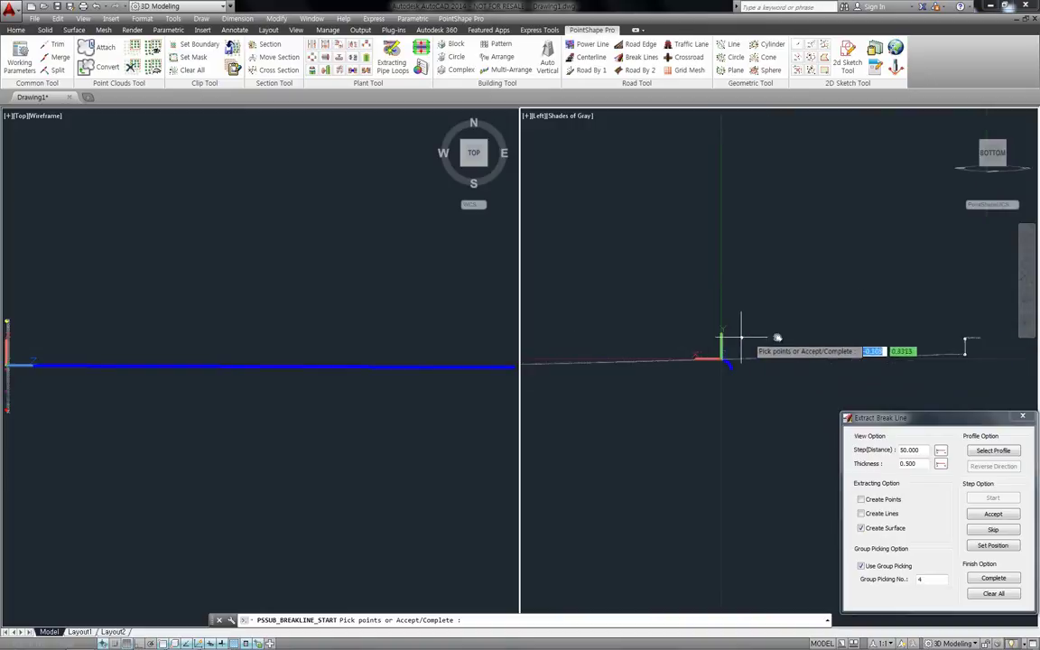
middle_click_drag(799, 340, 721, 344)
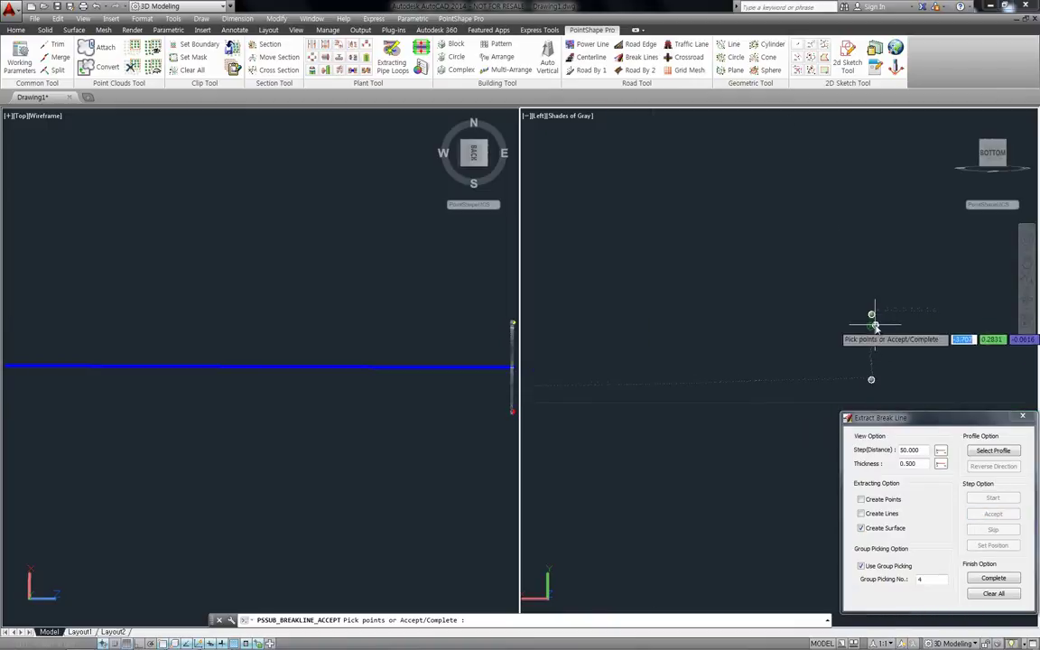
left_click(994, 578)
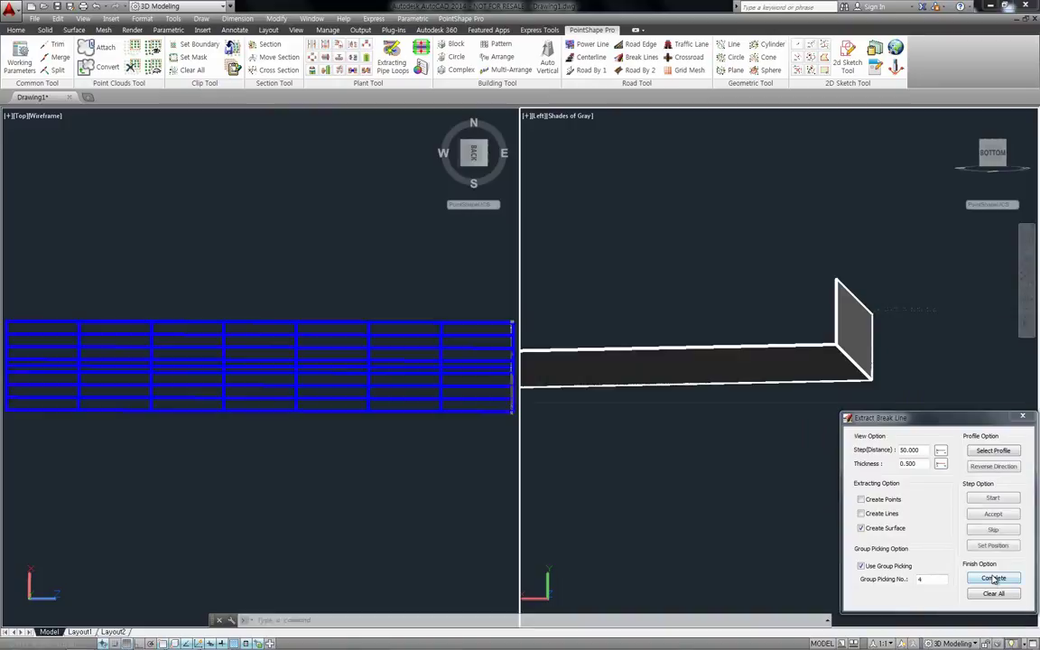
Close the extraction panel and orbit to view the road surface in 3D.
left_click(196, 73)
scroll(713, 343, "down", 3)
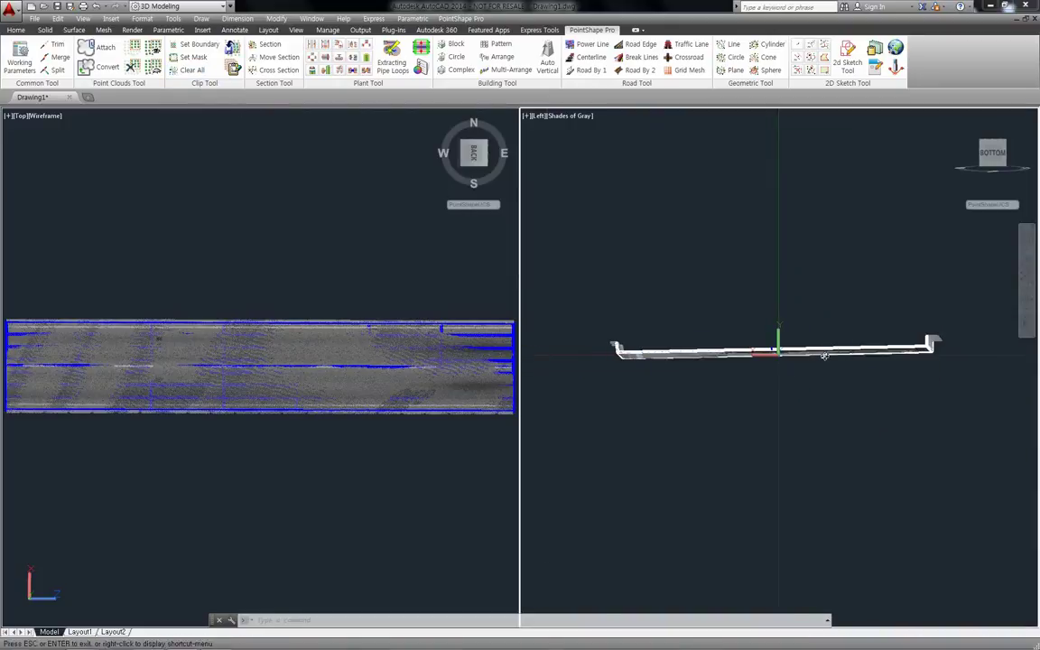
middle_click_drag(817, 355, 800, 370, "shift")
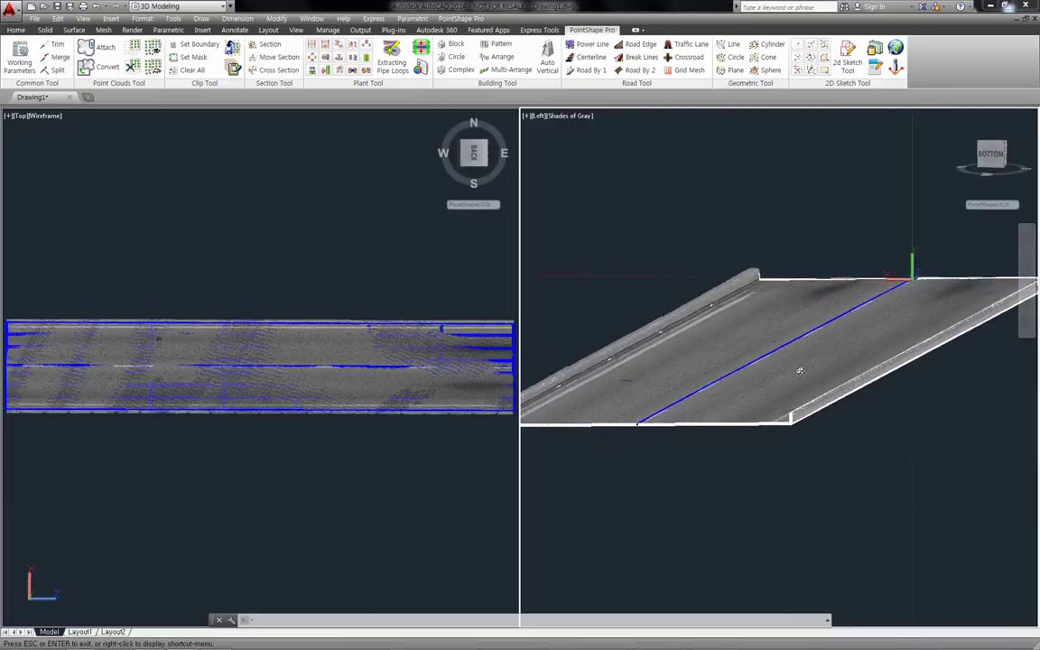
Window-select the intersection cloud, add intermediate control profiles and generate the crossroad mesh.
left_click(154, 70)
left_click(153, 50)
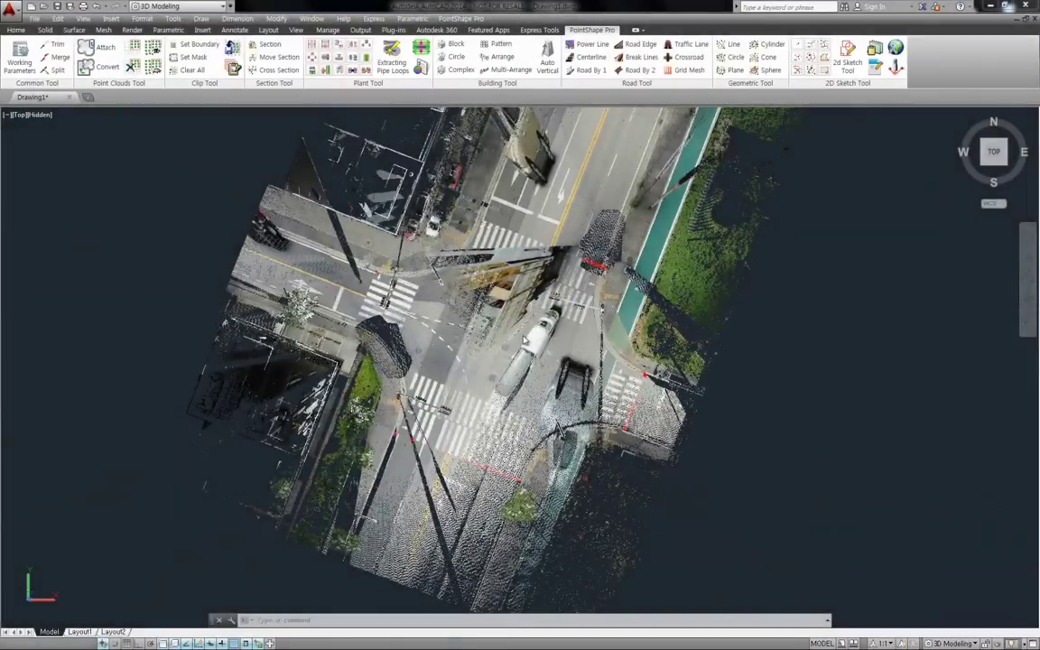
left_click(683, 58)
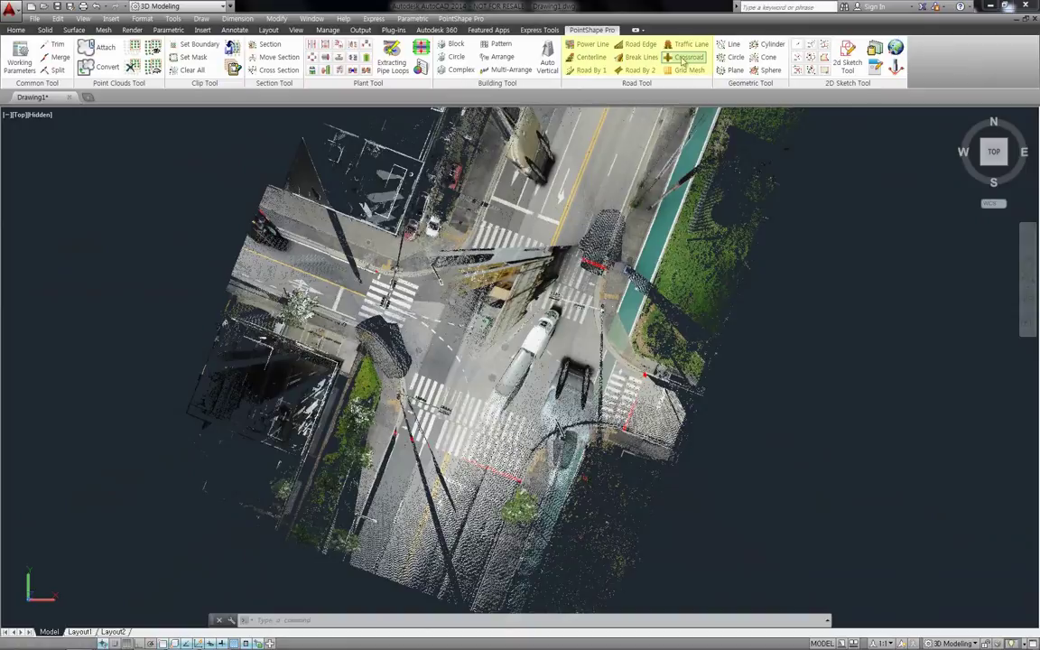
left_click(184, 135)
left_click(772, 527)
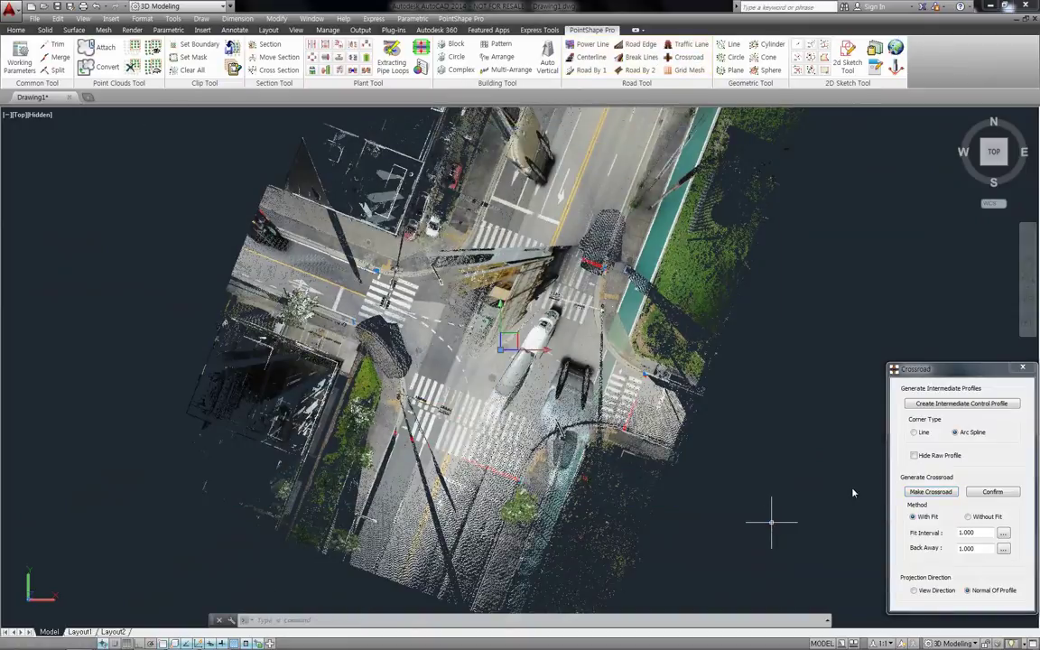
left_click(940, 406)
left_click(928, 492)
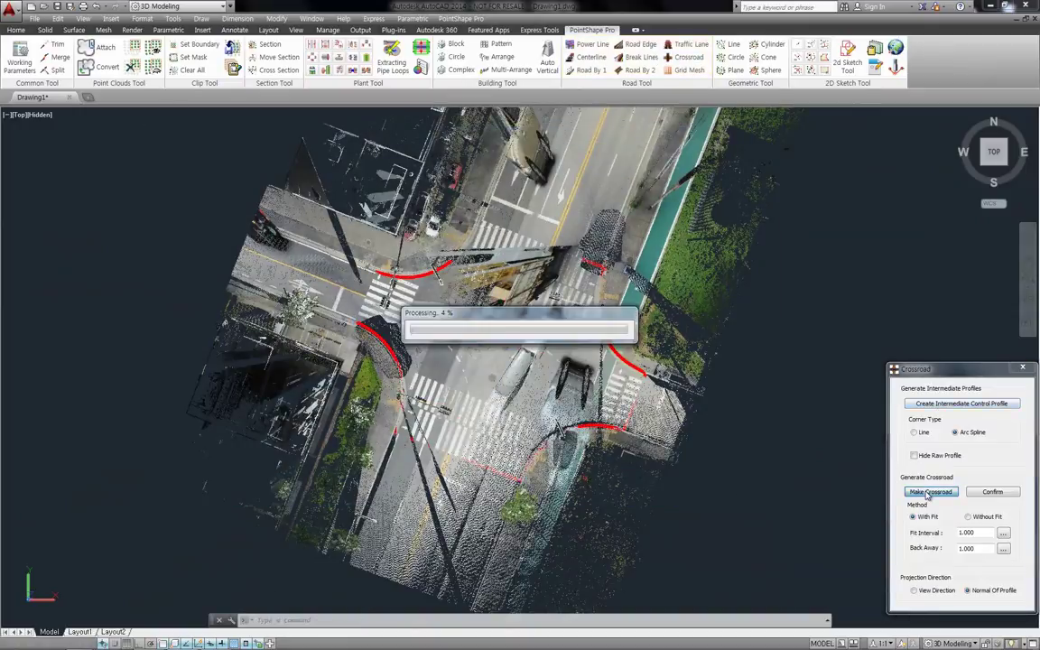
left_click(1024, 370)
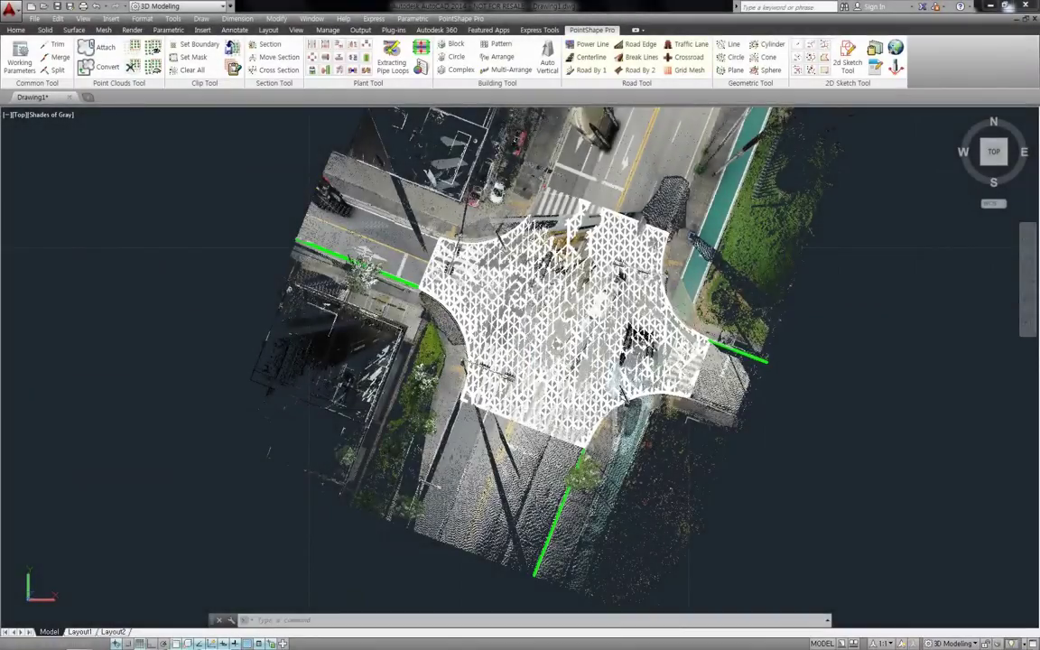
Build the west road surface from its green profile line with a 7.05 right length.
left_click(589, 73)
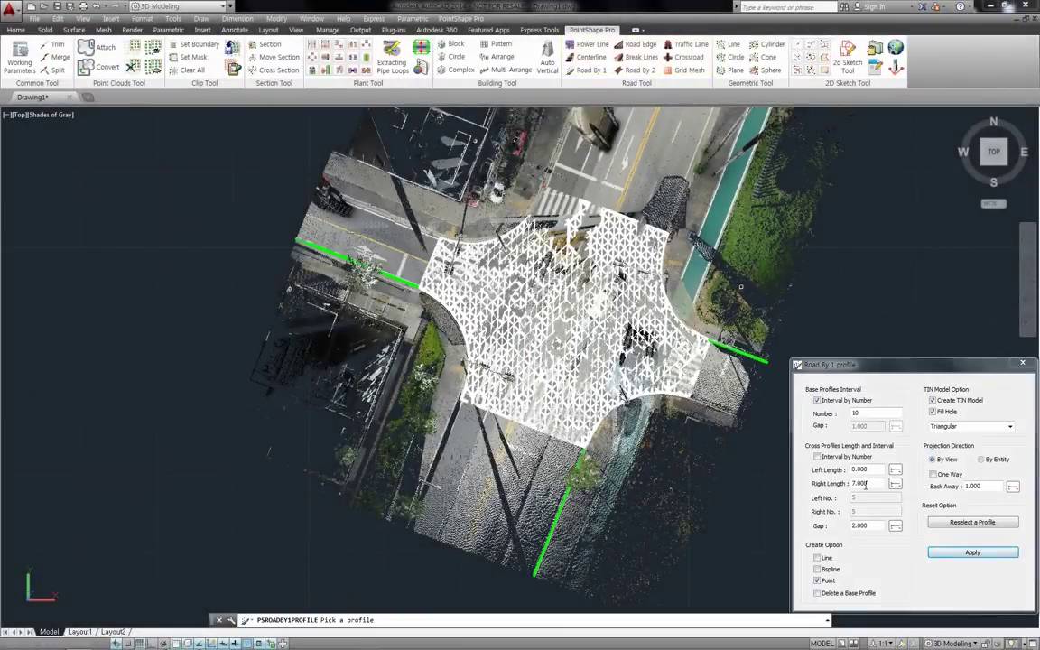
type("7.05")
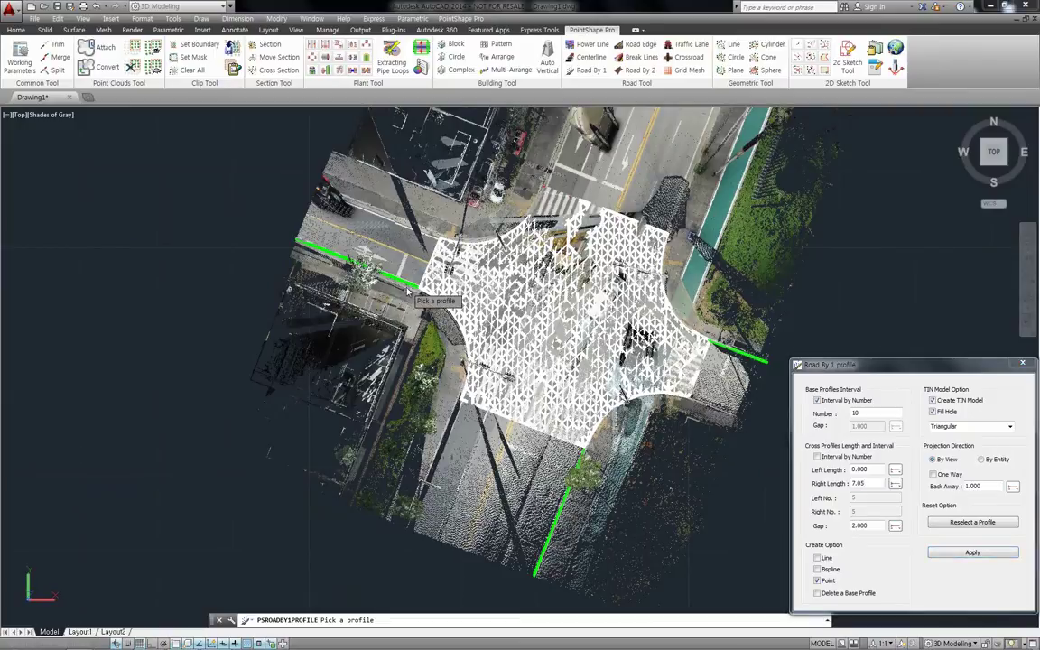
left_click(412, 287)
left_click(432, 307)
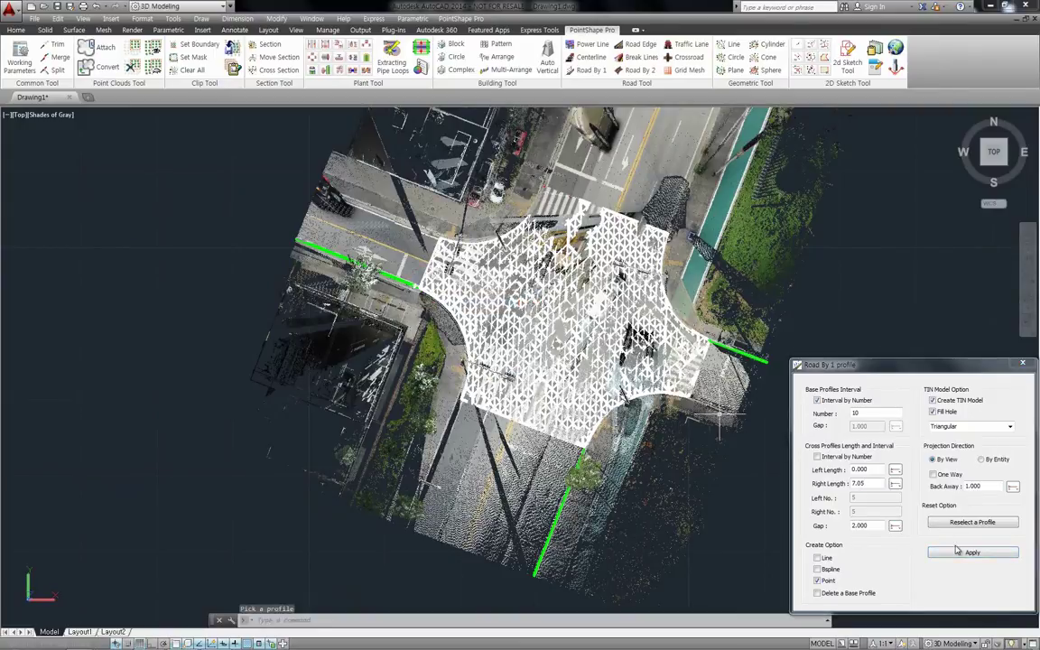
left_click(972, 554)
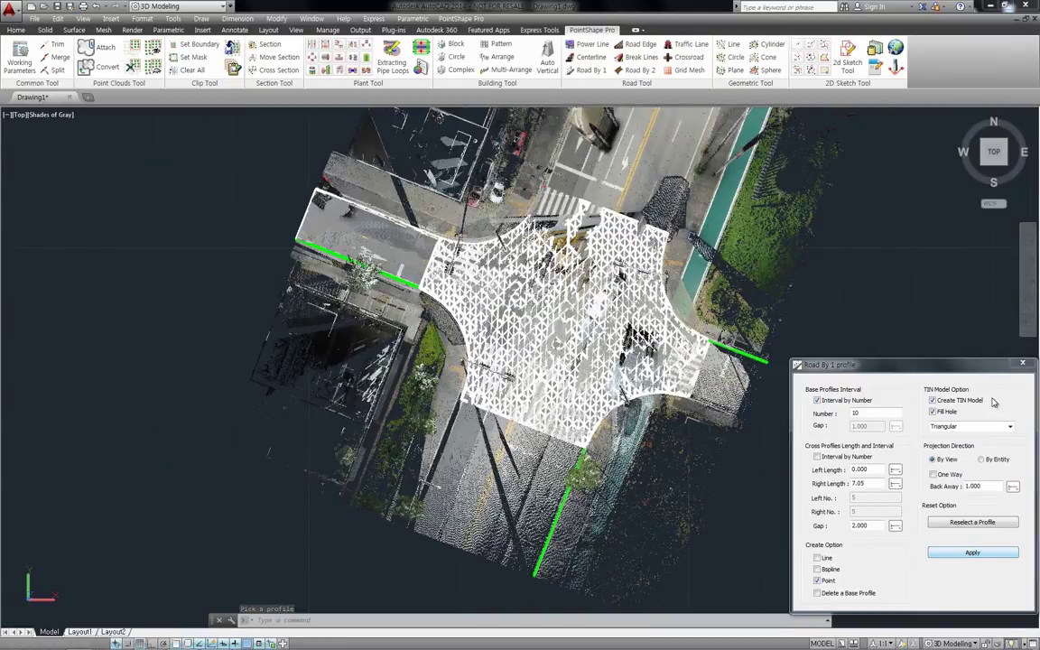
key("Escape")
key("Escape")
Build the east road surface from its green profile line.
left_click(596, 70)
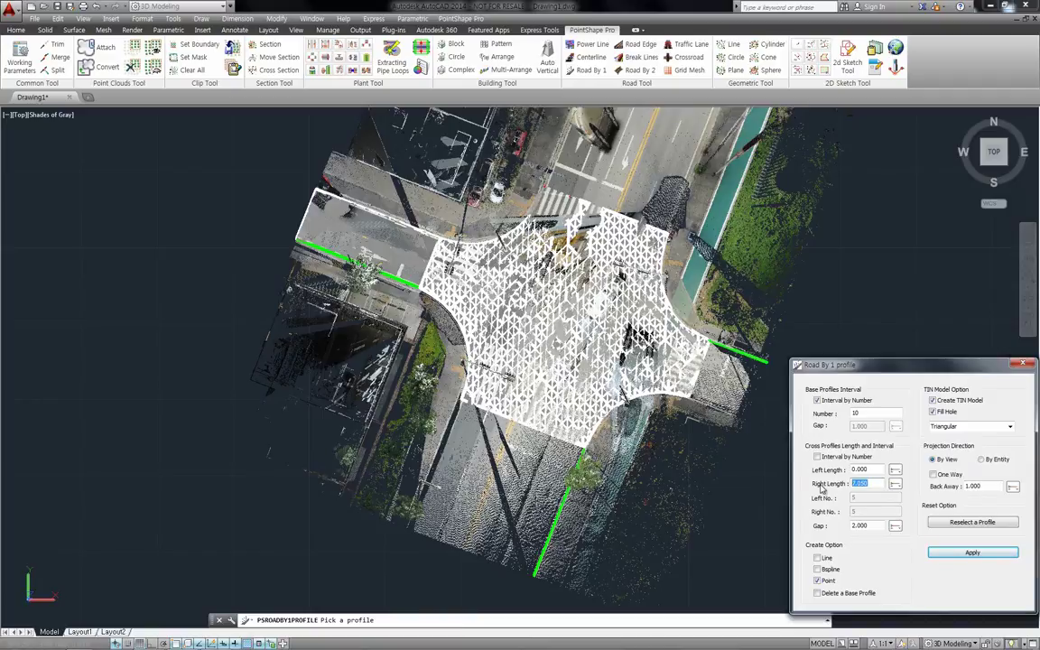
left_click(742, 359)
left_click(775, 397)
left_click(946, 553)
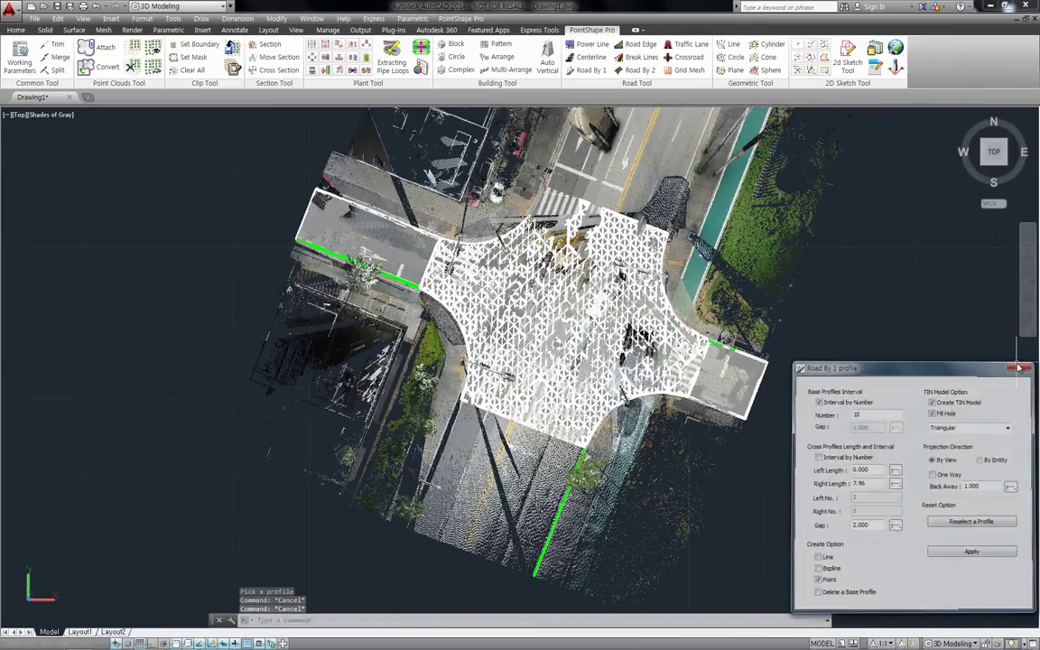
Build the south road surface with a 17.55 right length, then hide the point cloud.
left_click(591, 70)
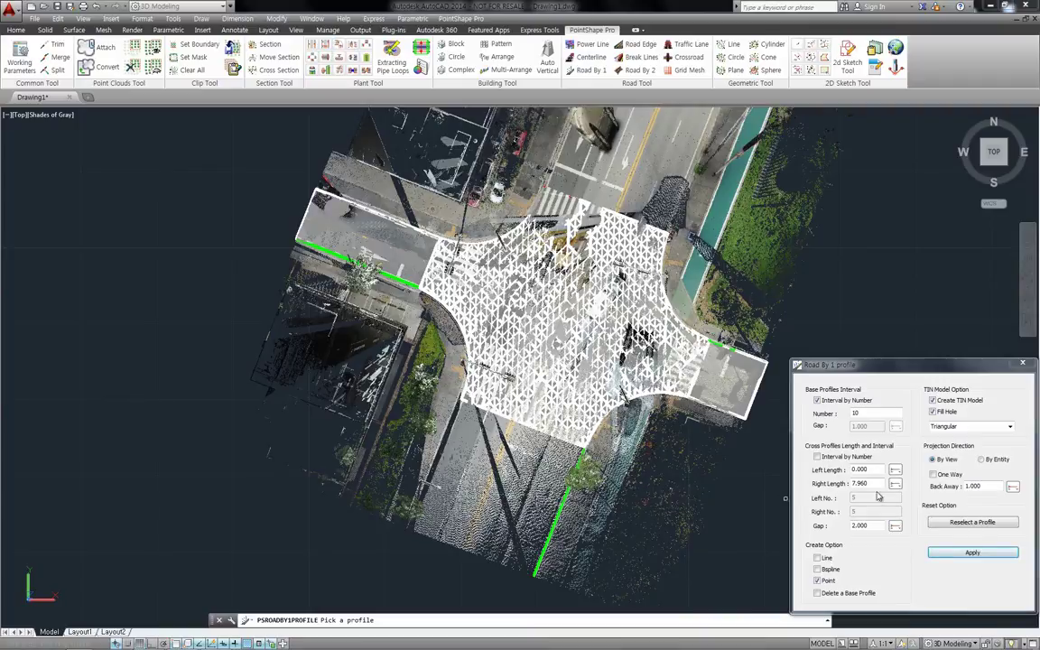
left_click_drag(876, 484, 813, 484)
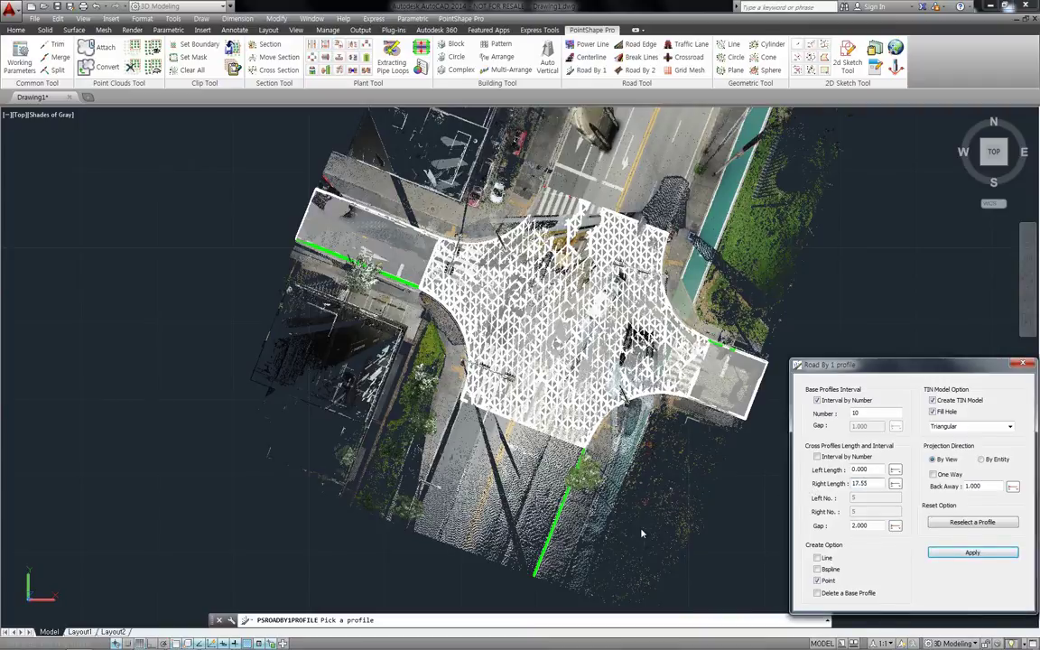
left_click(561, 517)
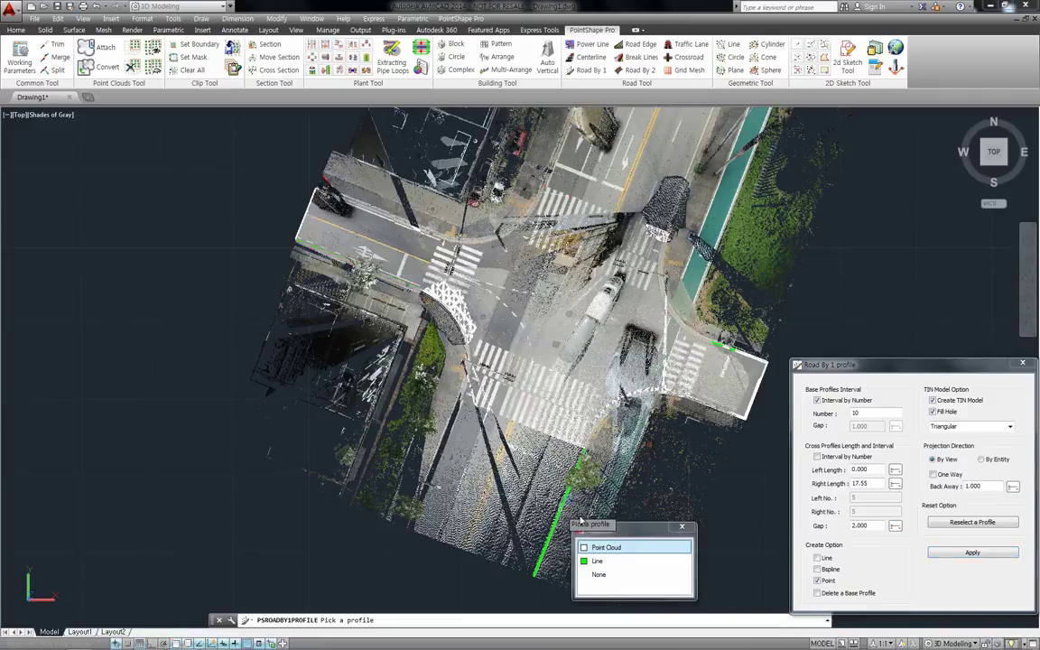
left_click(603, 561)
left_click(959, 554)
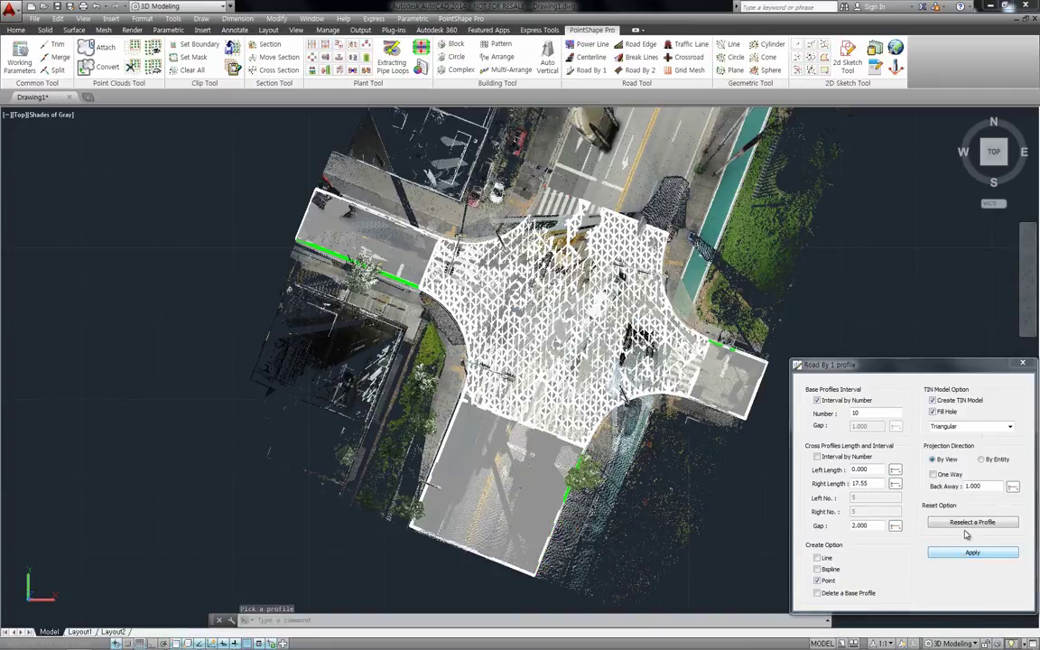
left_click(1021, 365)
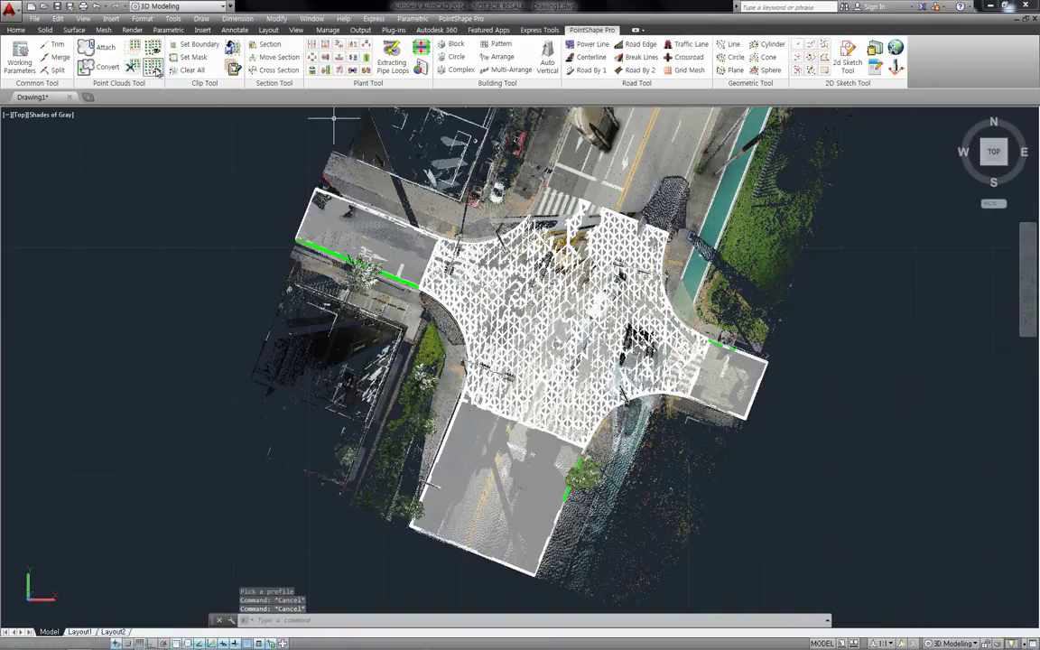
left_click(153, 69)
Orbit the model into 3D and turn the street point cloud back on.
mouse_move(560, 411)
middle_mouse_down("shift")
mouse_move(646, 436)
mouse_move(533, 350)
mouse_move(376, 298)
middle_mouse_up("shift")
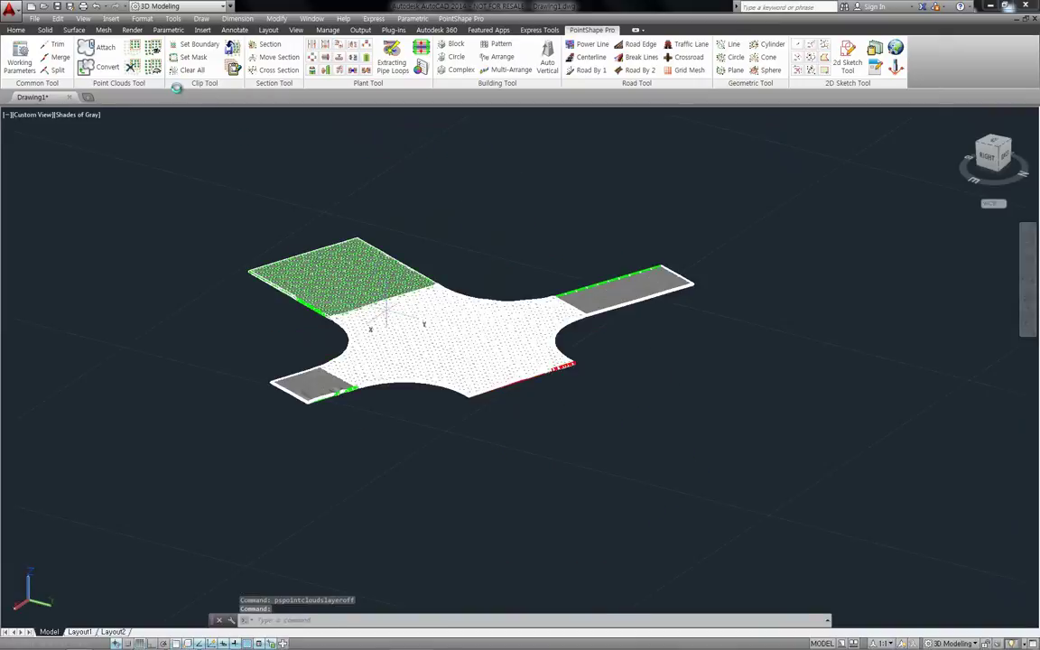
left_click(154, 51)
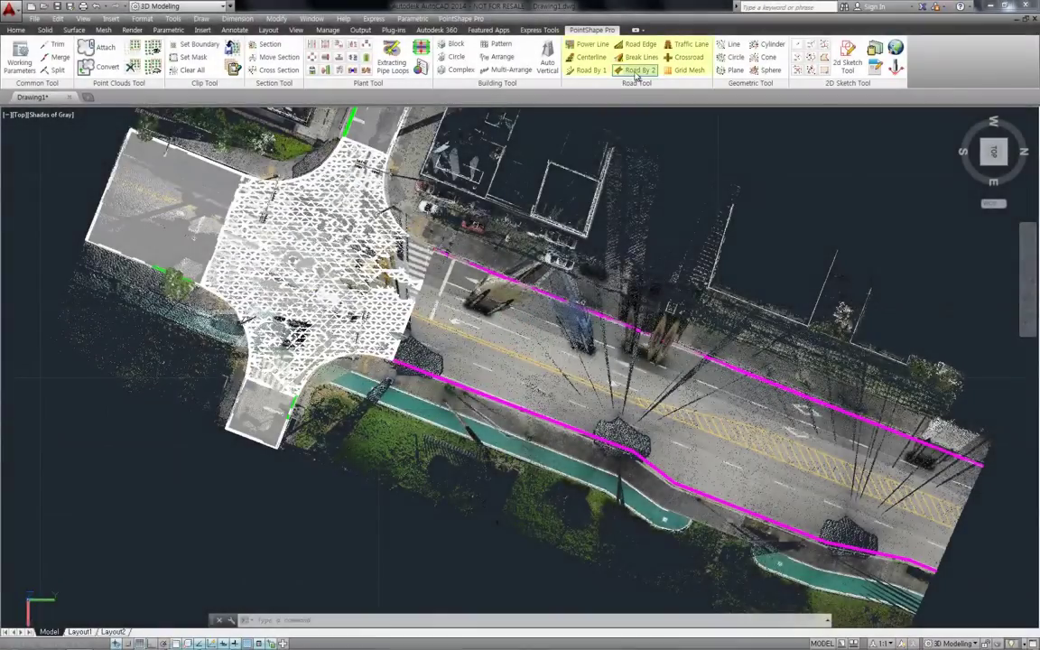
Run Road By 2 with both magenta polylines as profiles to surface the street.
left_click(638, 71)
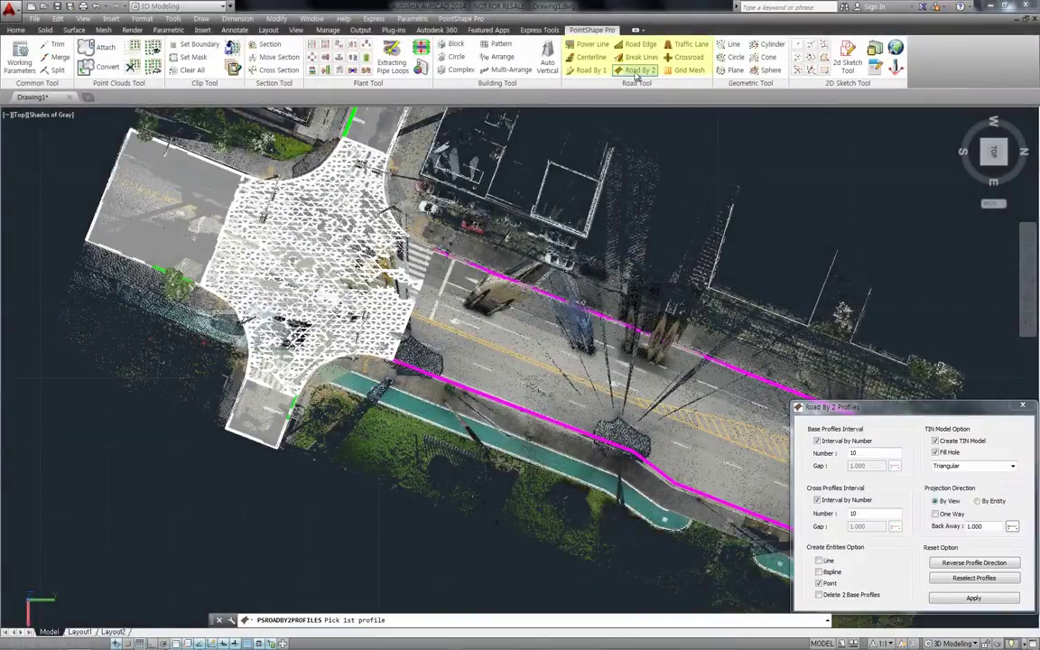
left_click(403, 366)
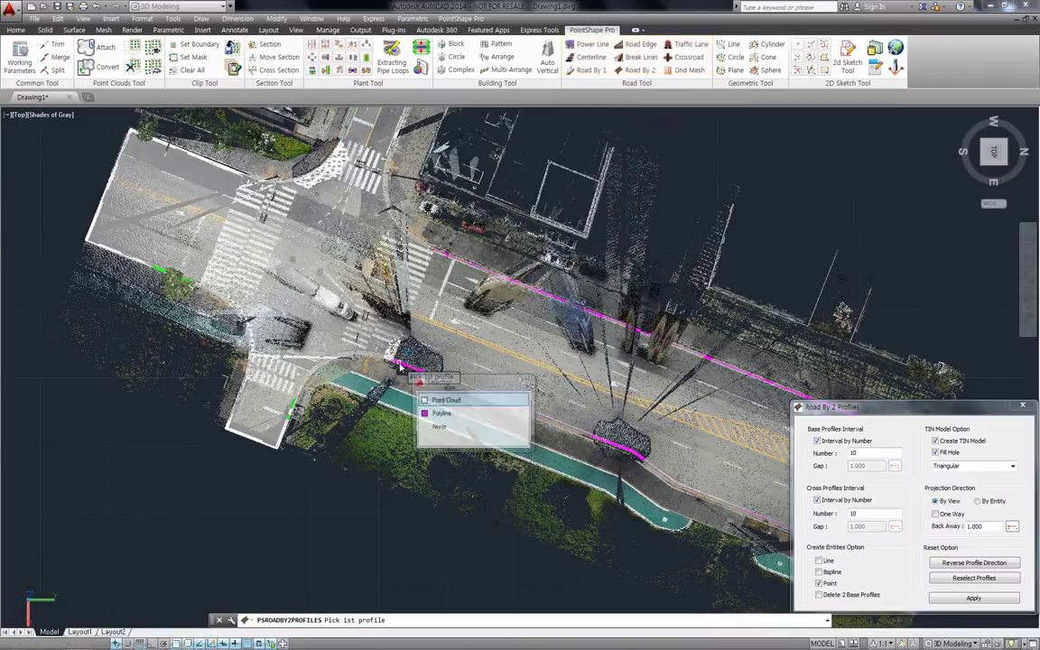
left_click(440, 415)
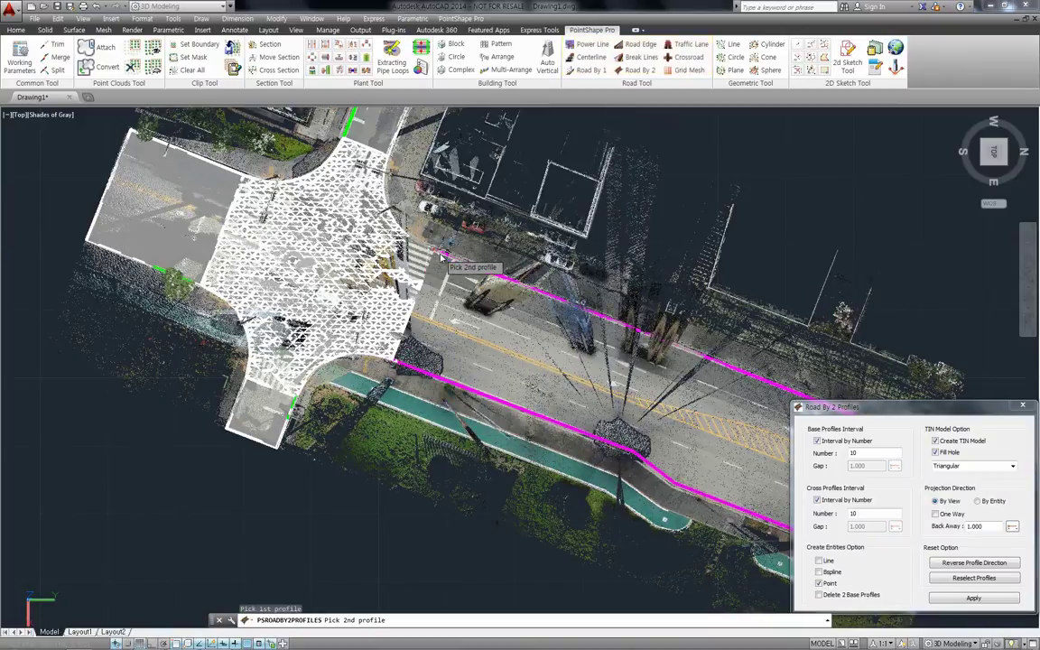
left_click(445, 256)
left_click(477, 306)
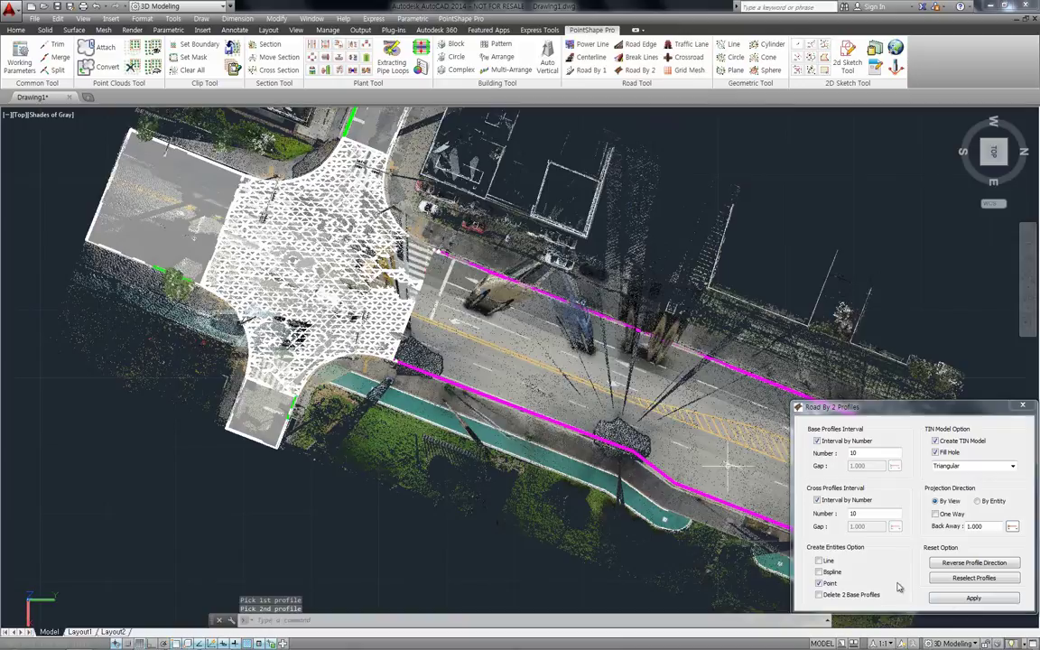
left_click(963, 599)
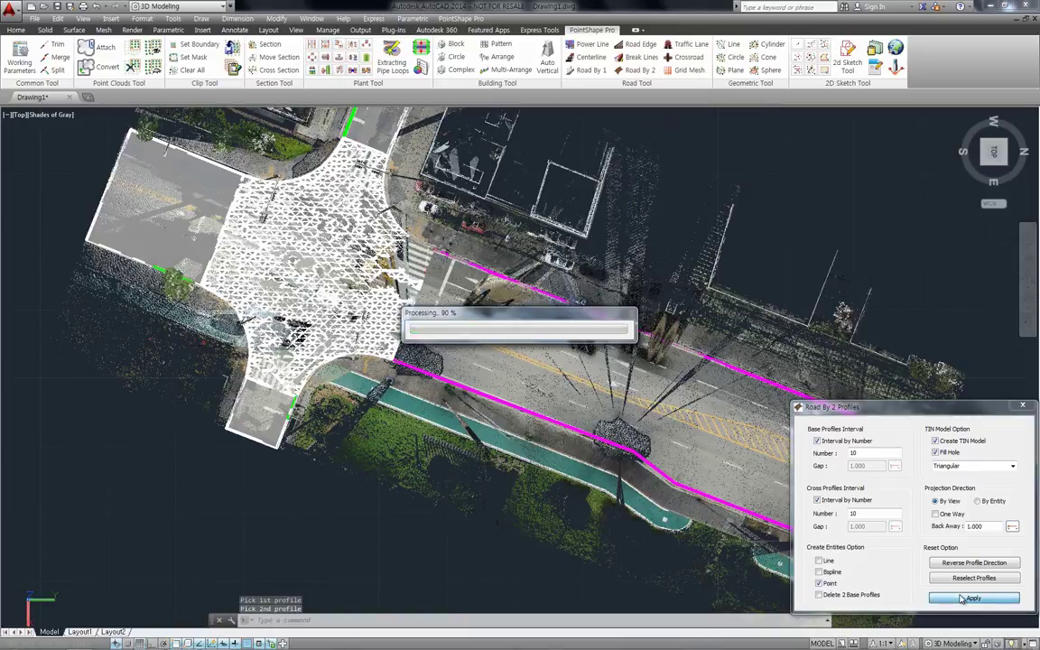
left_click(1022, 405)
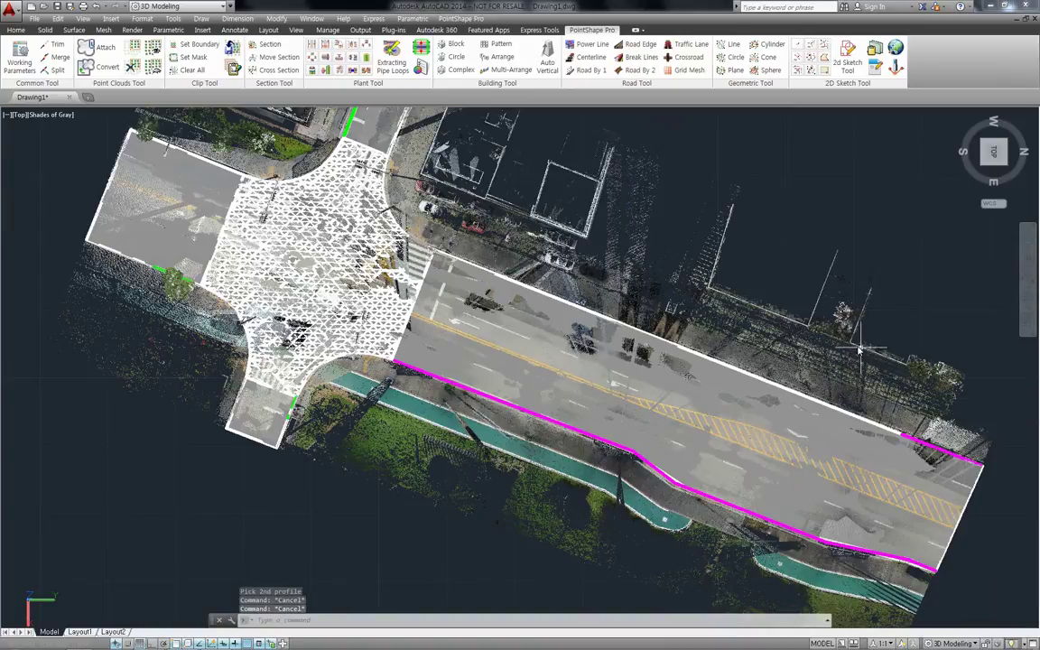
In Top view with clouds hidden, build a 0.100 grid mesh inside picked boundary corners.
left_click(157, 73)
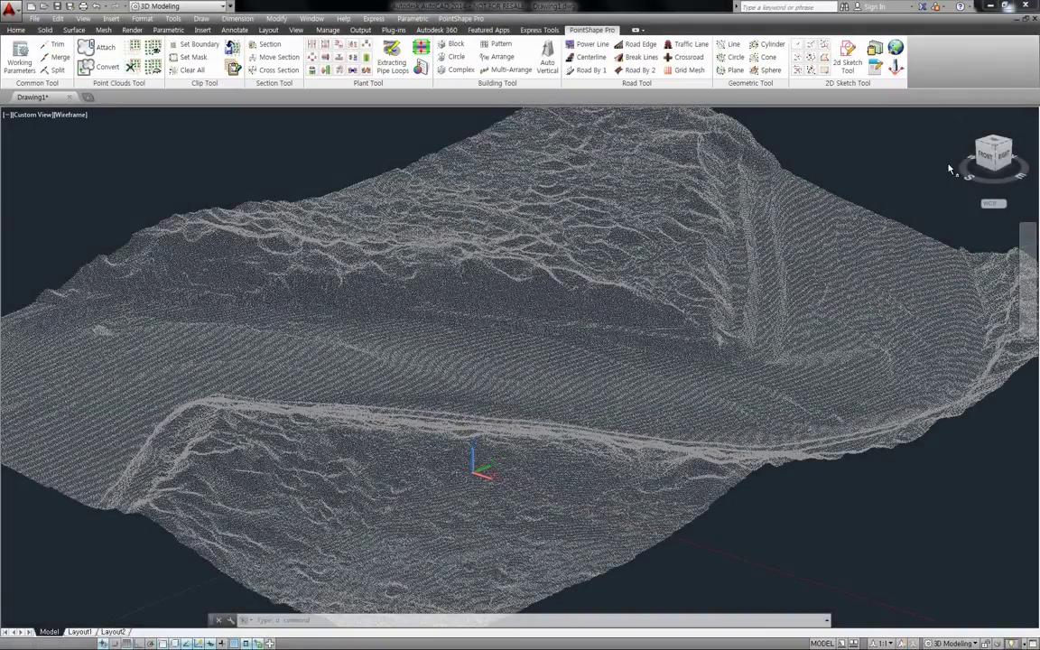
left_click(994, 143)
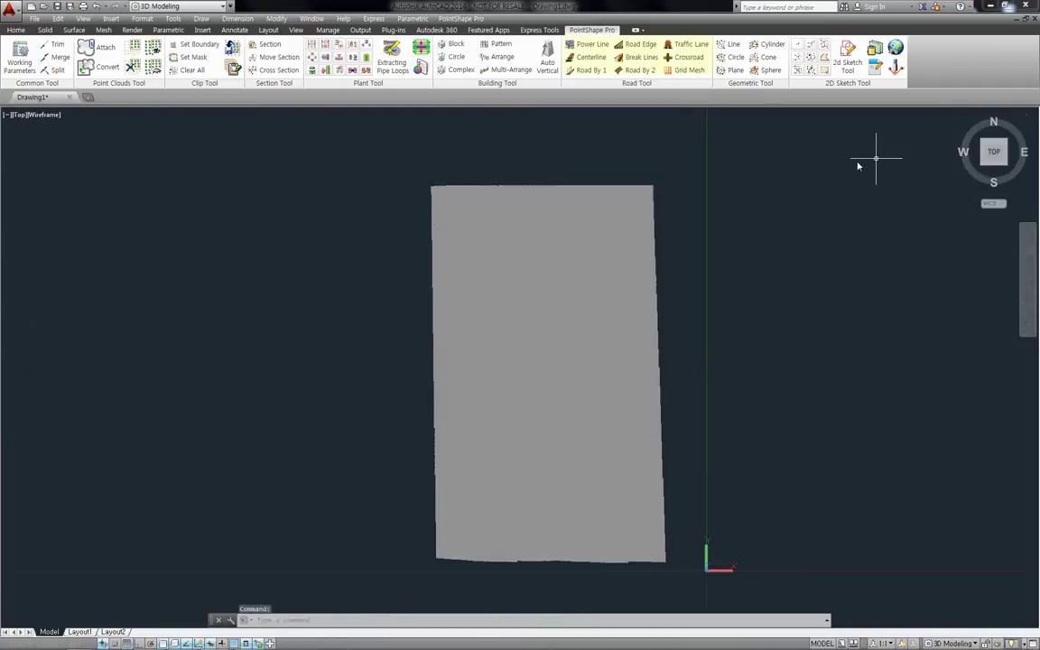
left_click(677, 72)
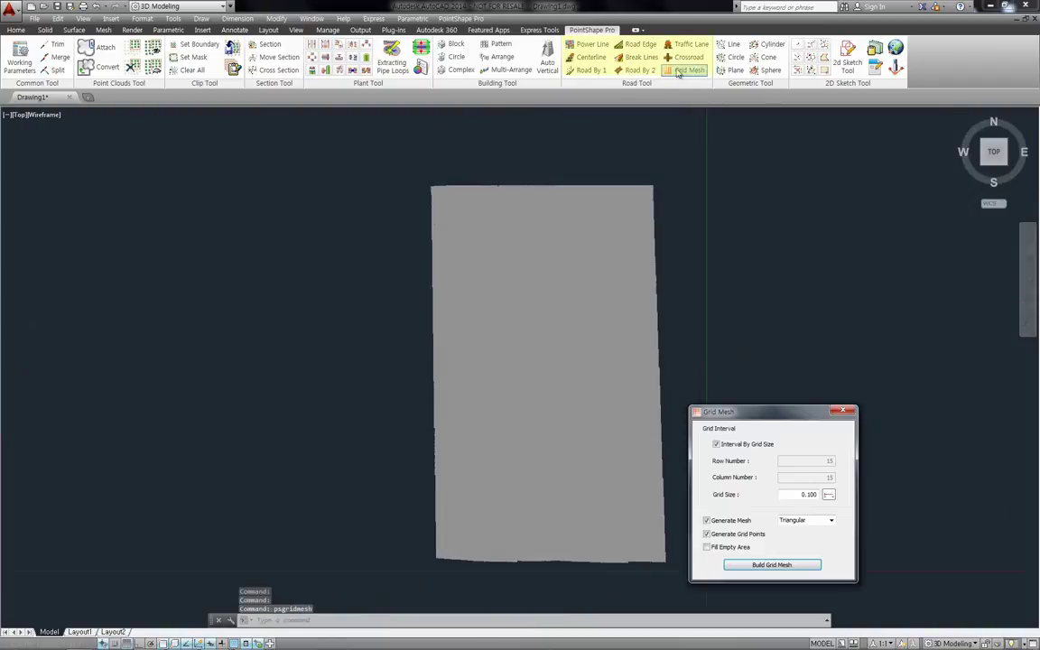
left_click(759, 563)
left_click(686, 152)
left_click(673, 589)
left_click(406, 574)
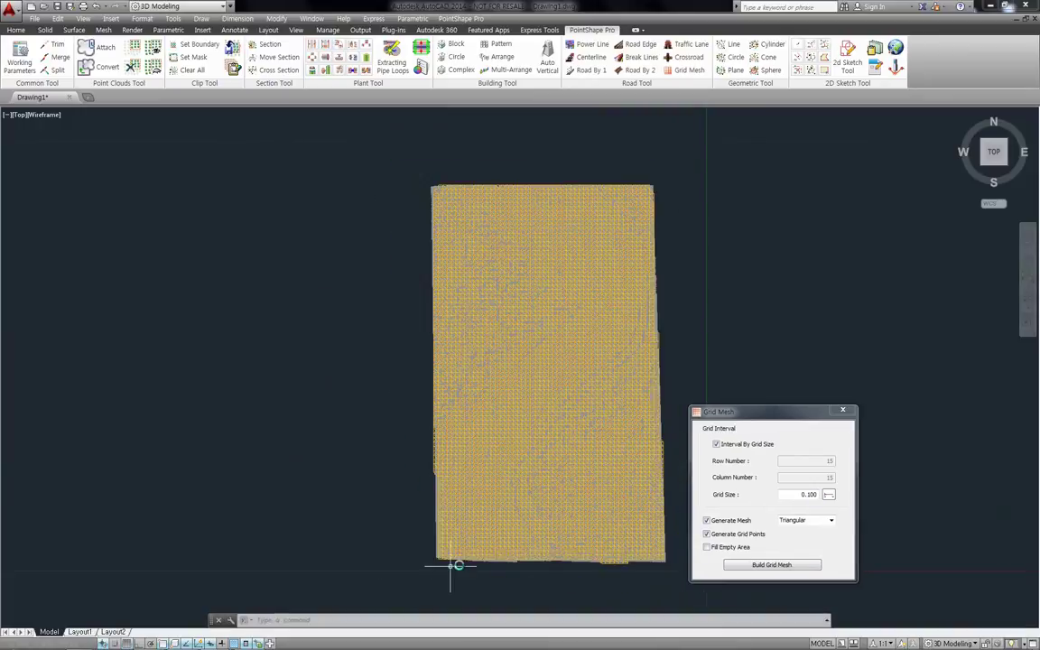
left_click(842, 411)
Orbit to inspect the terrain grid mesh in 3D.
middle_click_drag(634, 496, 567, 413, "shift")
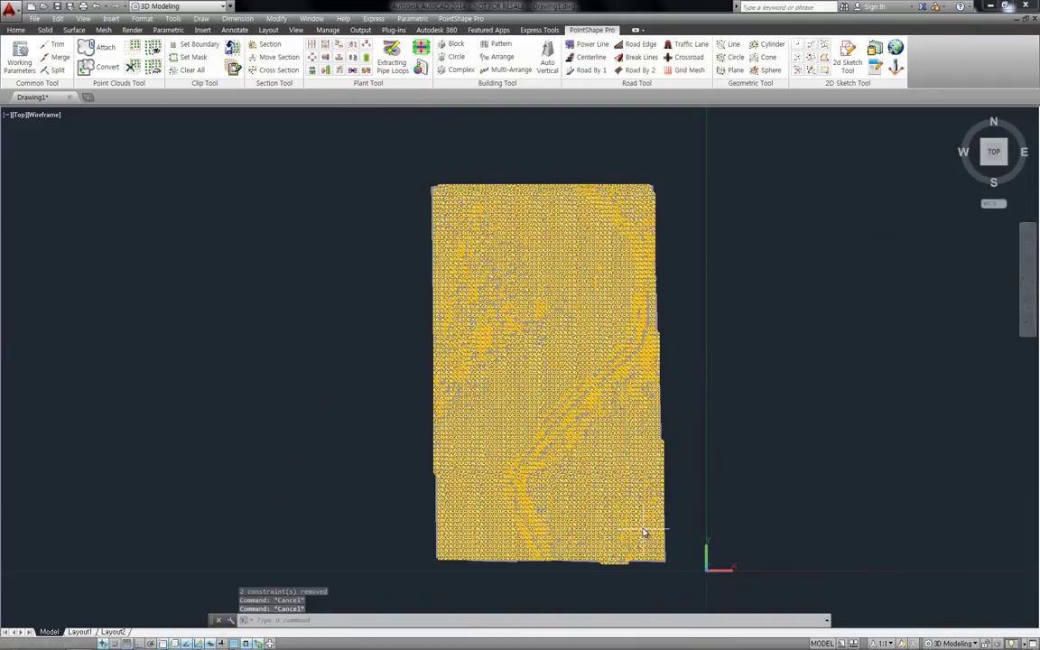
scroll(567, 414, "up", 3)
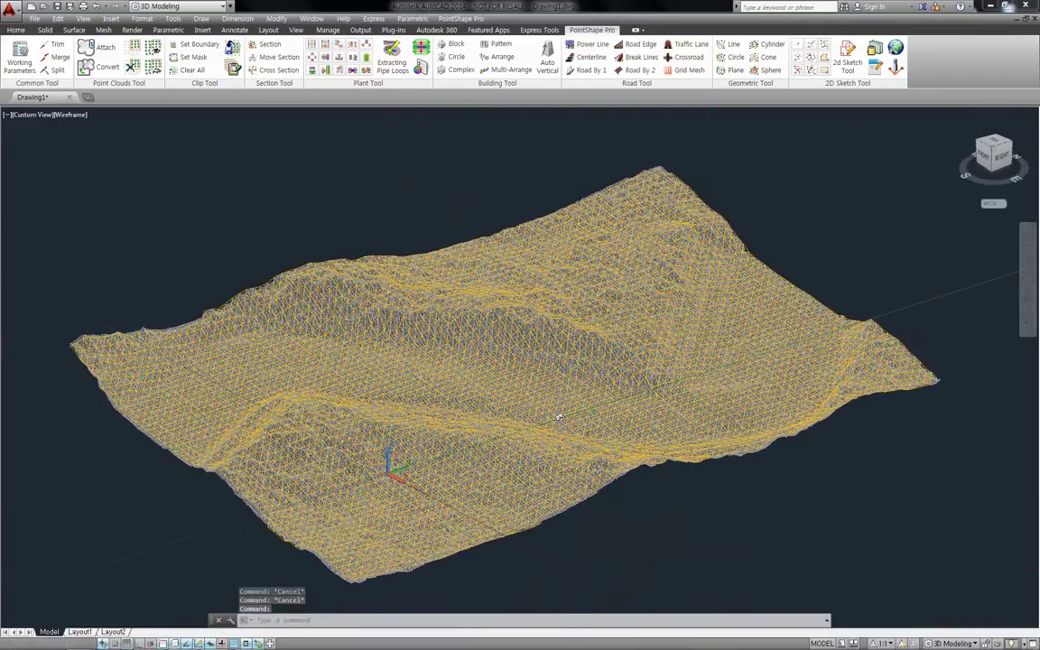
mouse_move(166, 167)
middle_mouse_down("shift")
mouse_move(349, 395)
mouse_move(402, 406)
mouse_move(448, 399)
mouse_move(307, 380)
middle_mouse_up("shift")
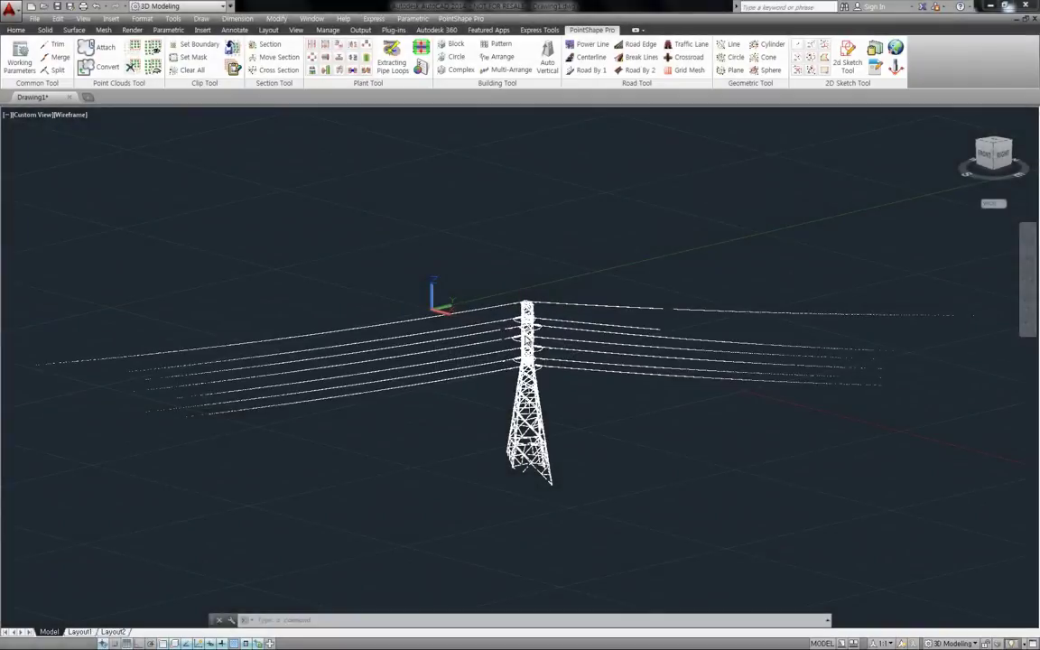
Automatically extract the three power-line wires left of the tower from seed points.
left_click(592, 45)
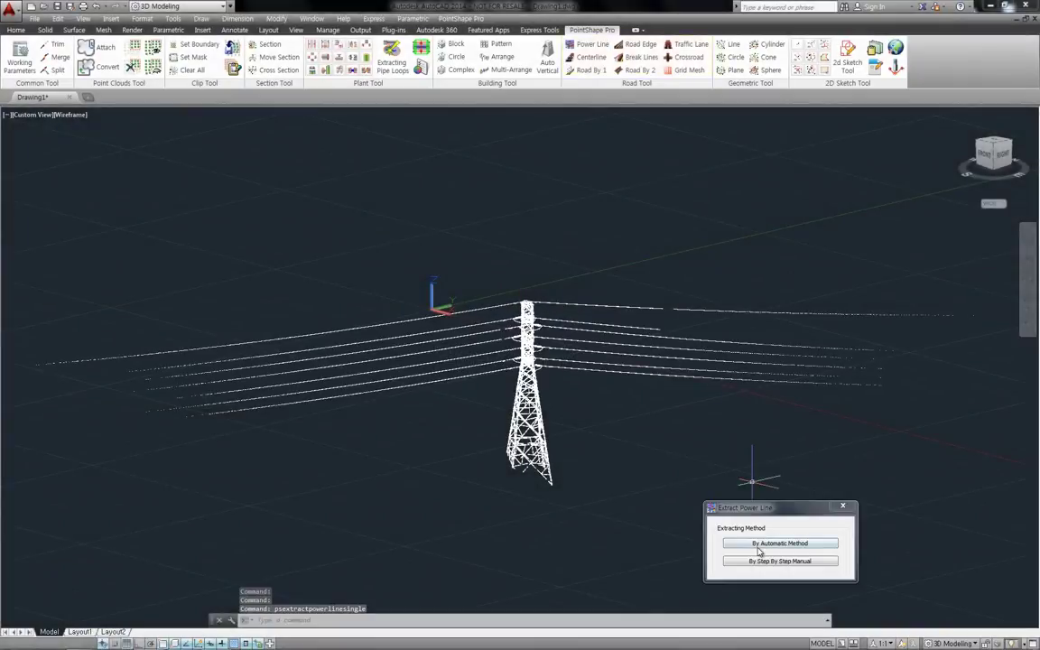
left_click(782, 567)
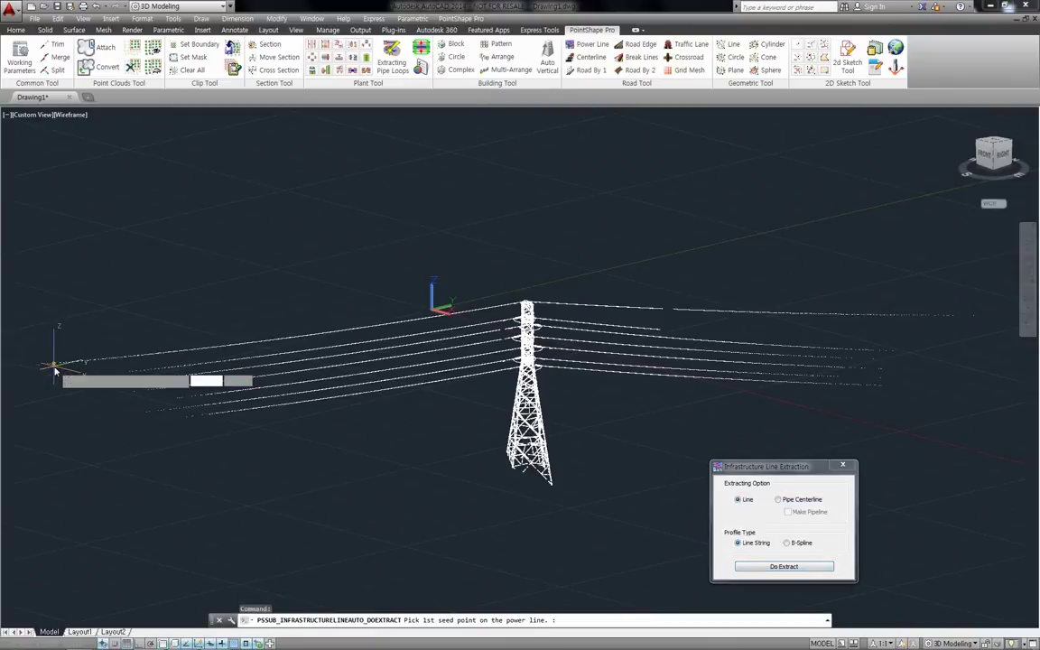
left_click(51, 363)
left_click(137, 390)
left_click(145, 383)
left_click(131, 369)
left_click(210, 367)
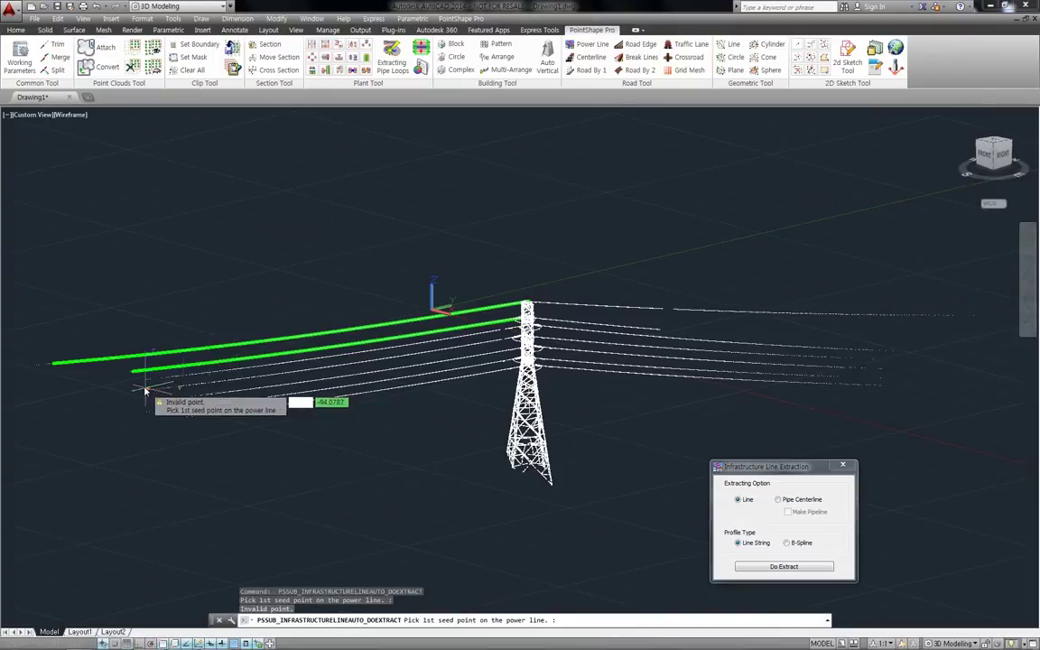
left_click(145, 379)
left_click(228, 373)
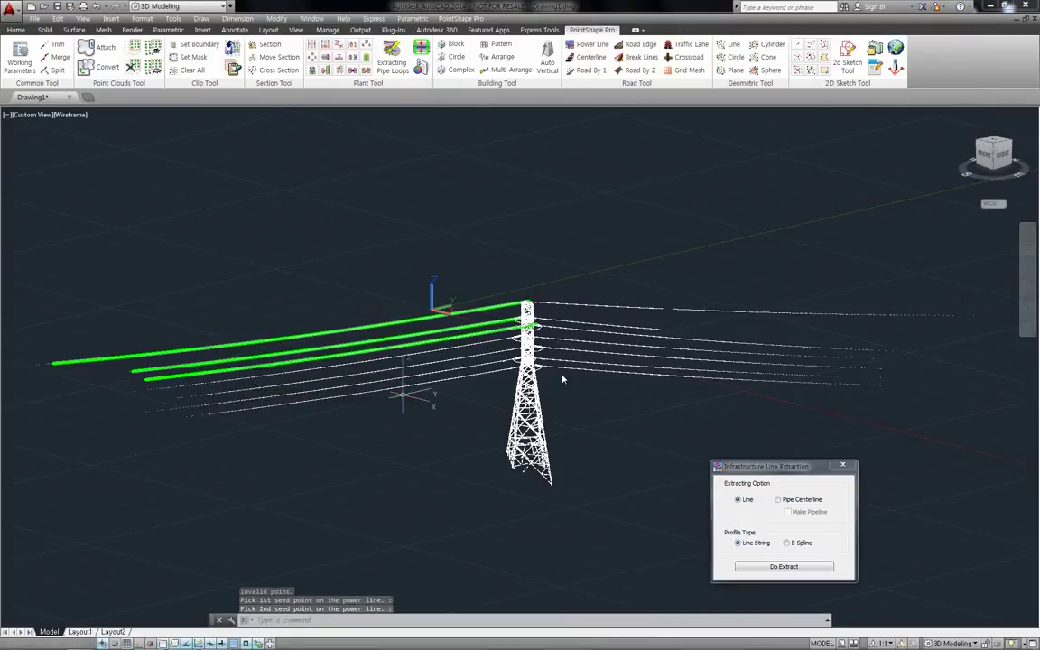
Trace the upper-right wires from seed points and orbit to view the tower steeply.
left_click(953, 315)
left_click(857, 315)
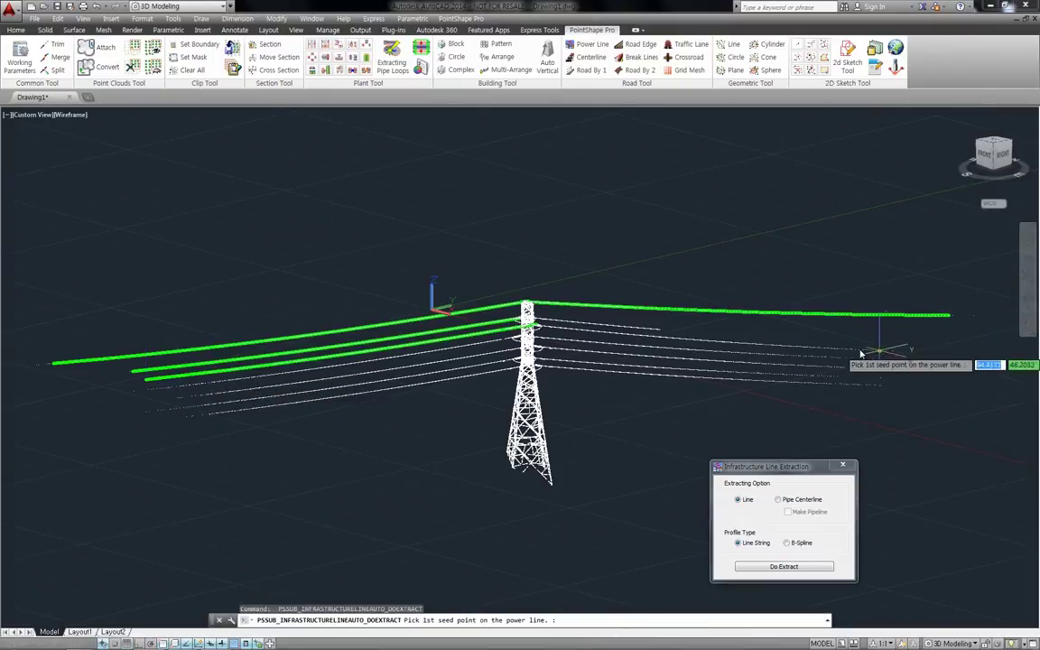
left_click(623, 327)
left_click(617, 329)
left_click(885, 350)
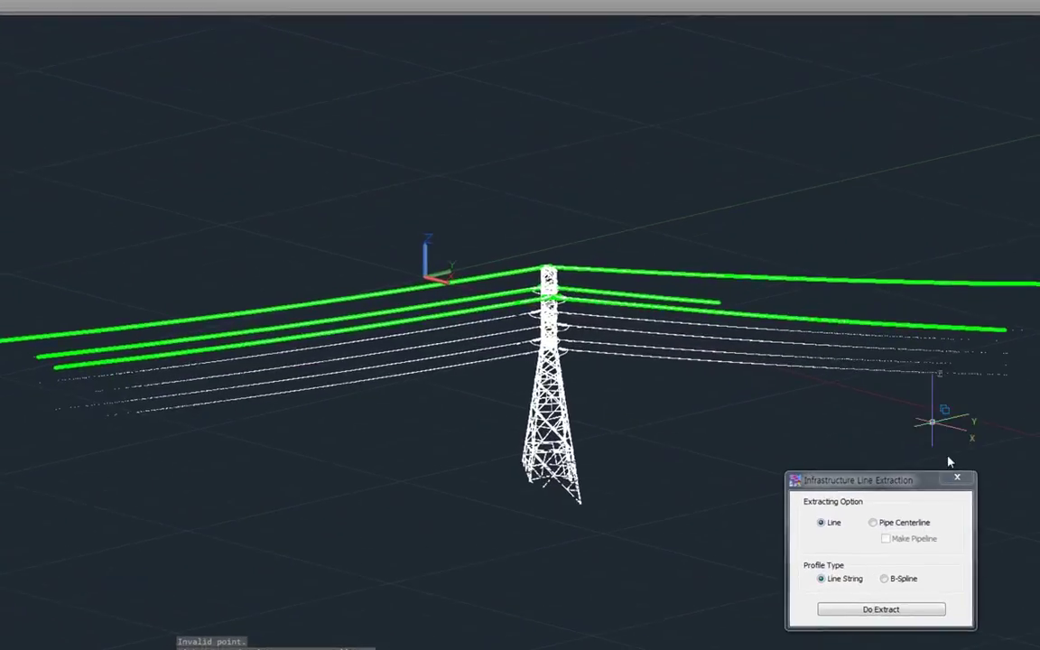
mouse_move(430, 357)
middle_mouse_down("shift")
mouse_move(399, 365)
mouse_move(531, 367)
mouse_move(569, 352)
mouse_move(561, 332)
mouse_move(539, 325)
mouse_move(467, 333)
middle_mouse_up("shift")
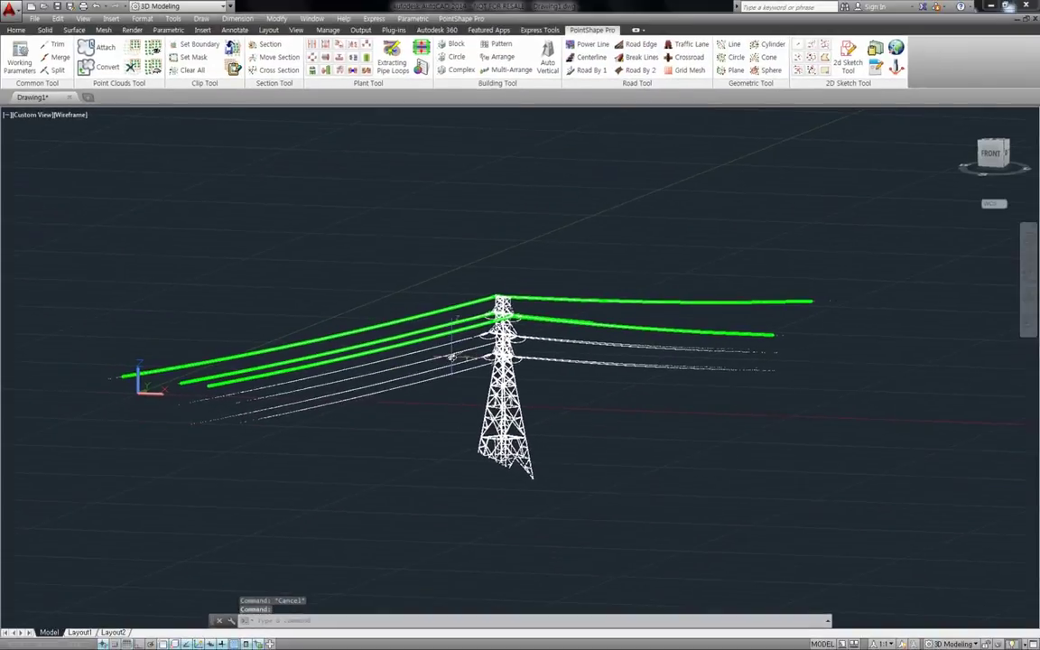